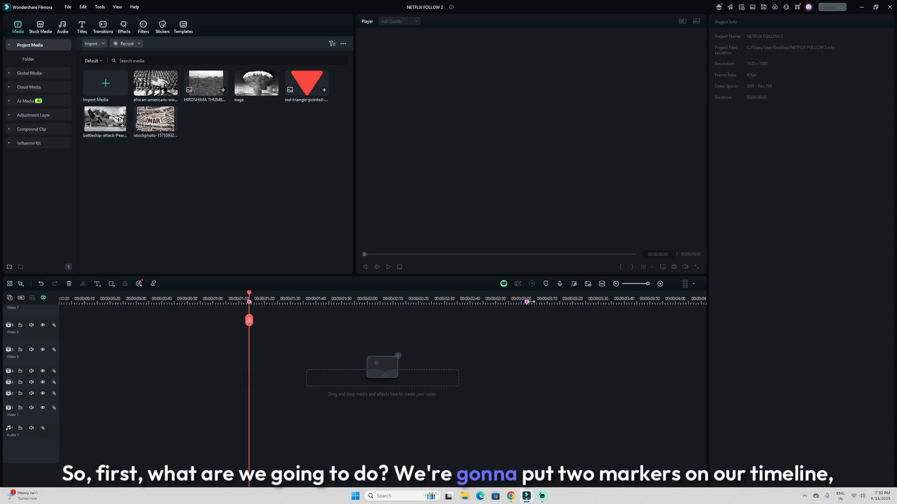
Delete the empty tracks from the timeline that holds the default title
{"action": "left_click", "coordinate": [527, 302]}
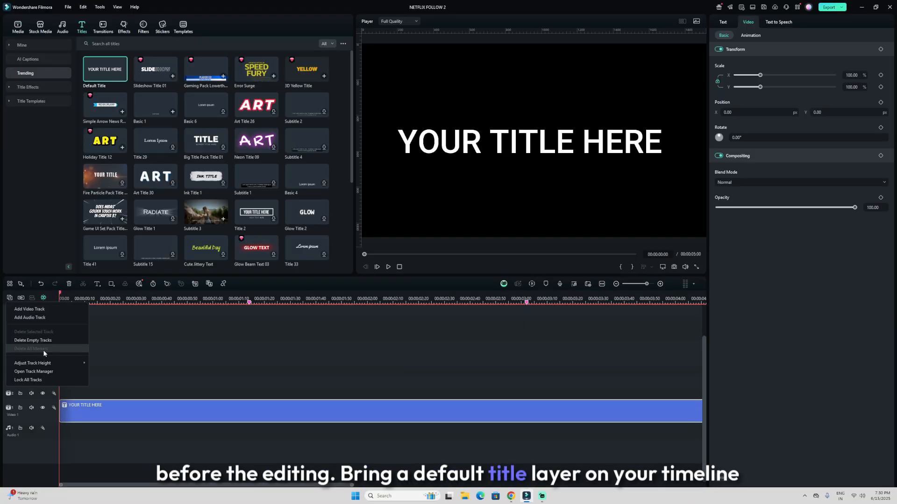
{"action": "left_click", "coordinate": [45, 341]}
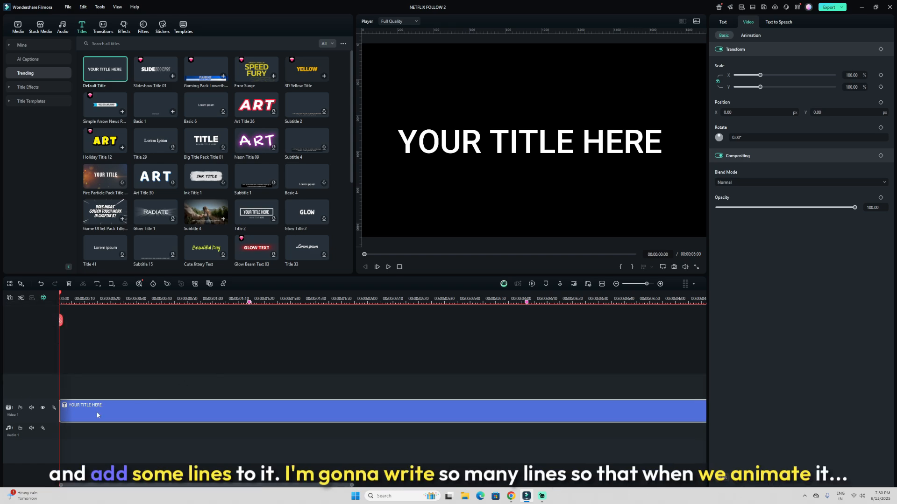
Replace the default title's text with a long row of vertical bars and reduce it to font size 30
{"action": "left_click", "coordinate": [722, 22]}
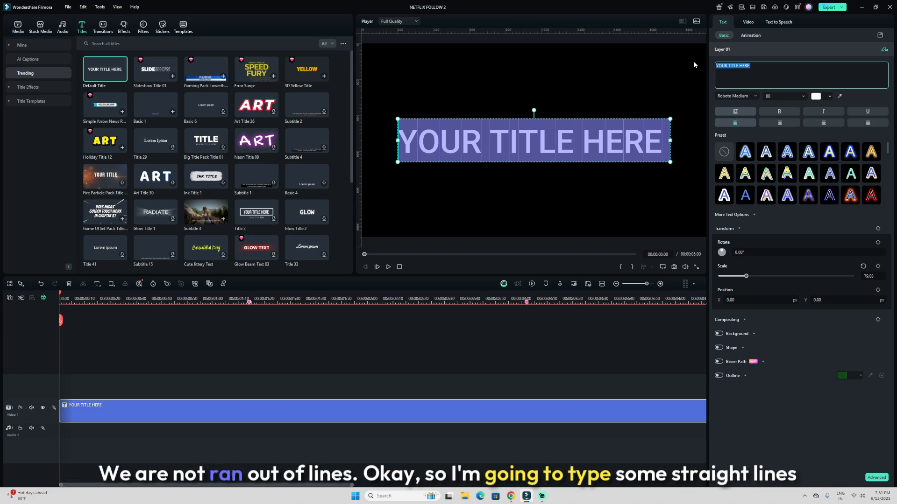
{"action": "type", "text": "|||||||"}
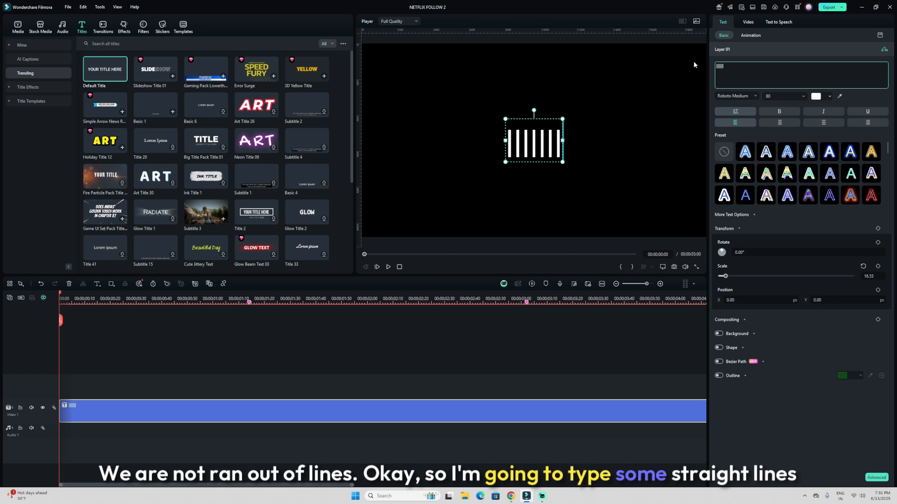
{"action": "type", "text": "|||||||||||||||||||||||||||||||||||||||||||||||||||||||||||||||||||||||||"}
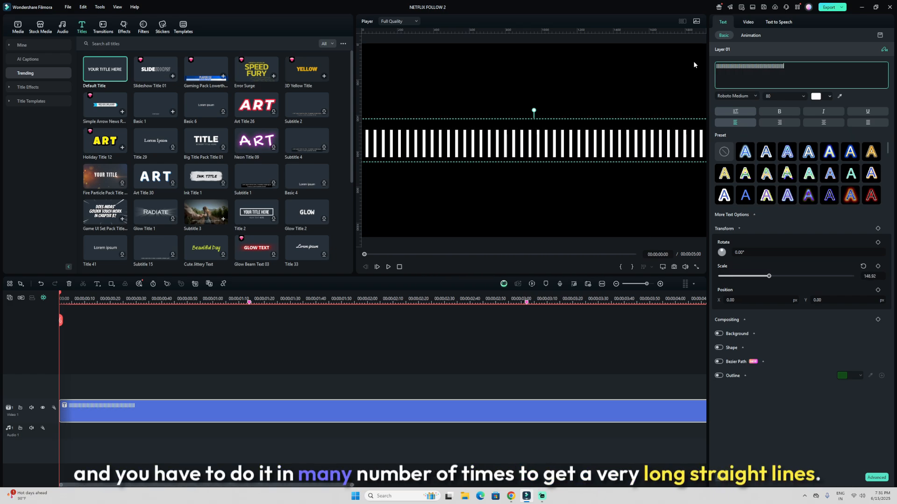
{"action": "type", "text": "|||||||"}
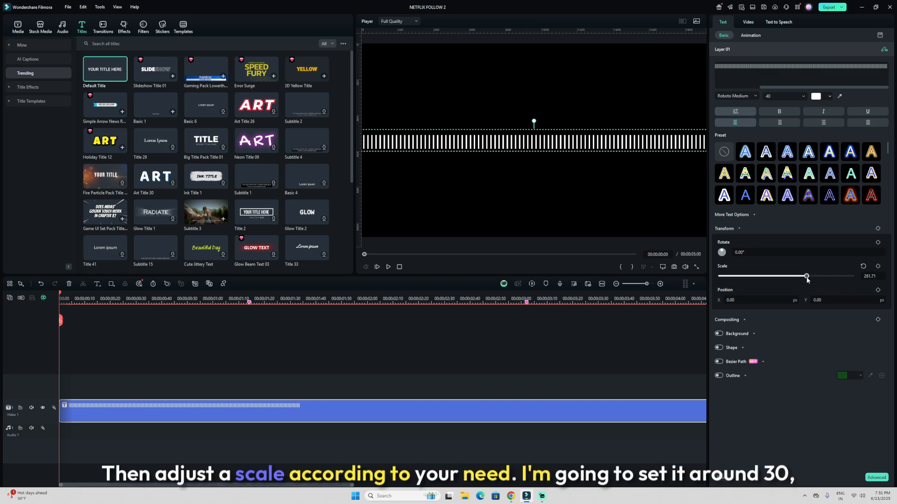
{"action": "left_click_drag", "start_coordinate": [807, 276], "coordinate": [787, 276]}
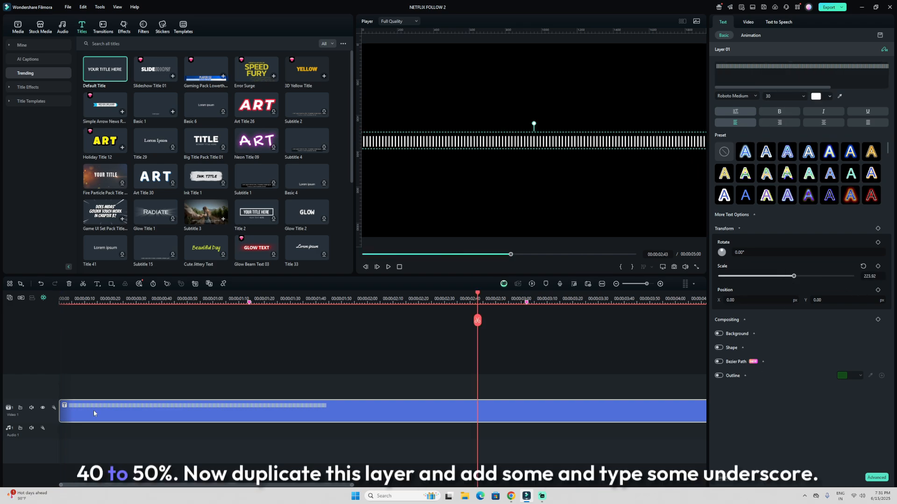
Duplicate the vertical-bar title onto the track above and replace the copy's text with a long row of underscores
{"action": "left_click_drag", "start_coordinate": [93, 410], "coordinate": [91, 388]}
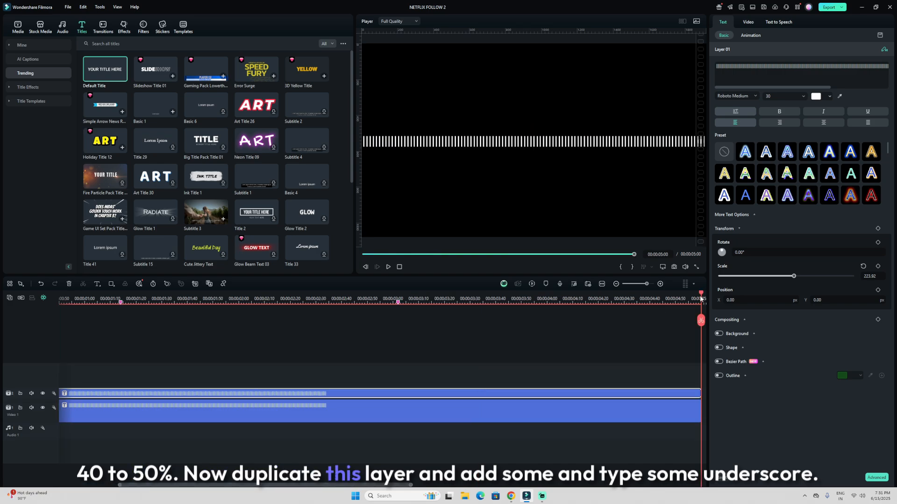
{"action": "left_click_drag", "start_coordinate": [701, 295], "coordinate": [0, 299]}
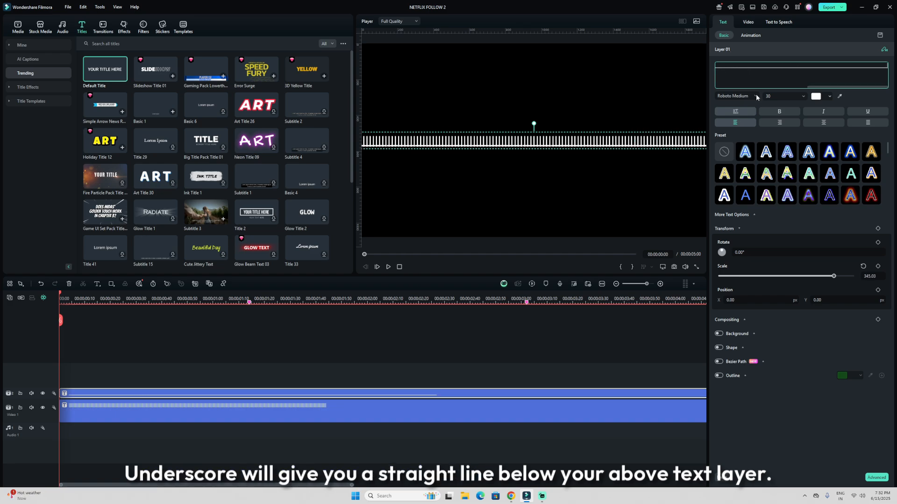
Widen the character spacing of the vertical-bar title in the advanced text editor and place the underscore line directly beneath the bars
{"action": "left_click", "coordinate": [877, 478]}
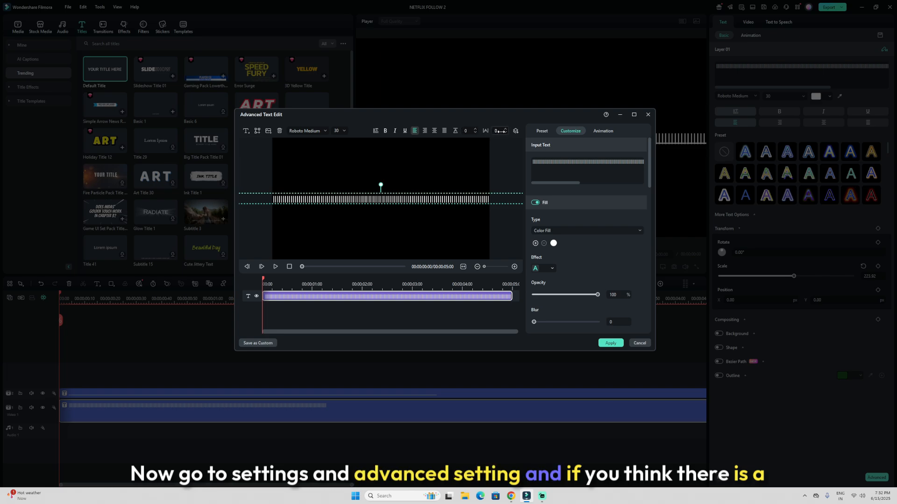
{"action": "left_click_drag", "start_coordinate": [503, 131], "coordinate": [493, 131]}
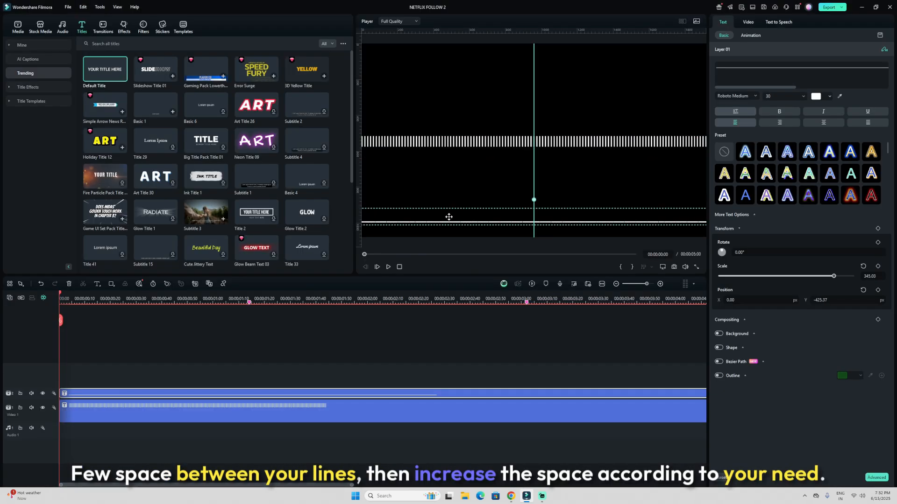
{"action": "left_click_drag", "start_coordinate": [449, 216], "coordinate": [449, 183]}
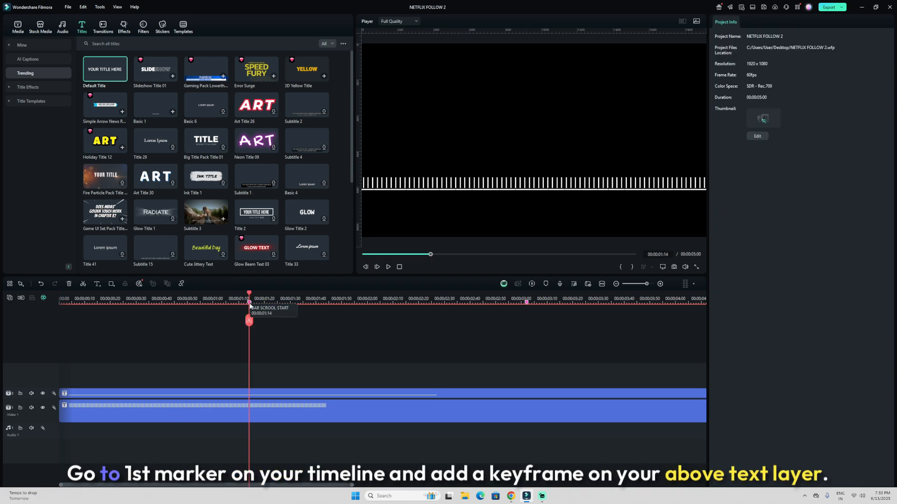
Add Transform keyframes to the vertical-bar title at the first marker (00:00:01:14) and the second marker (00:00:03:02)
{"action": "left_click_drag", "start_coordinate": [521, 297], "coordinate": [452, 298]}
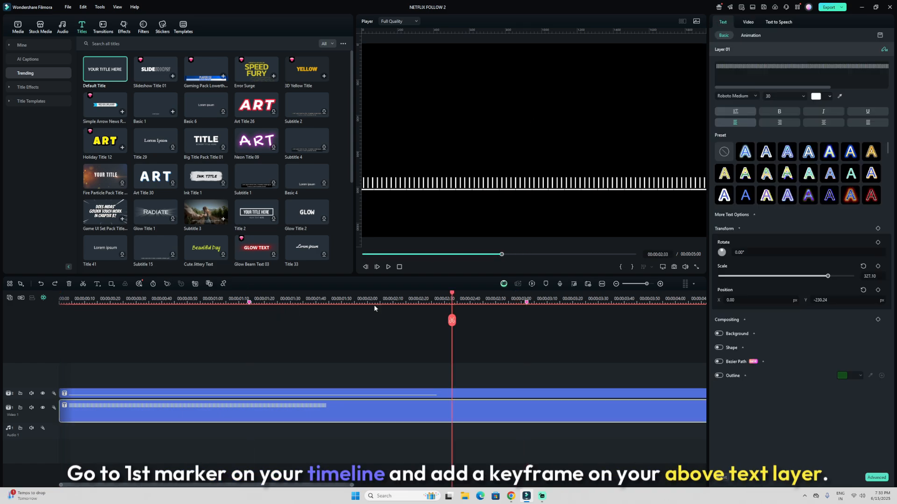
{"action": "left_click", "coordinate": [249, 301]}
{"action": "left_click", "coordinate": [878, 229]}
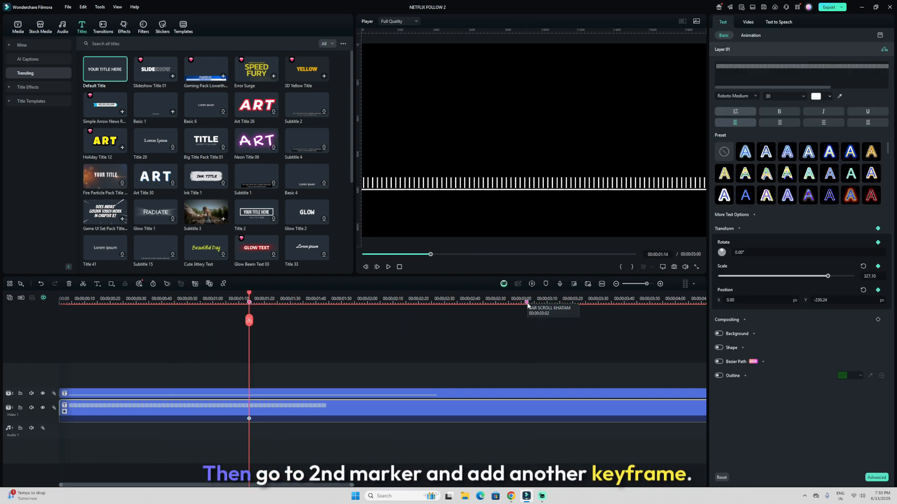
{"action": "left_click", "coordinate": [526, 301]}
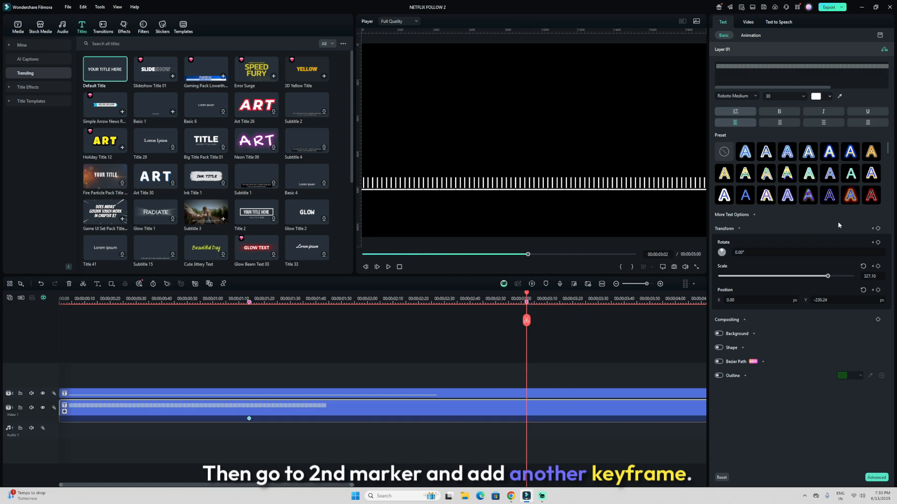
{"action": "left_click", "coordinate": [878, 229]}
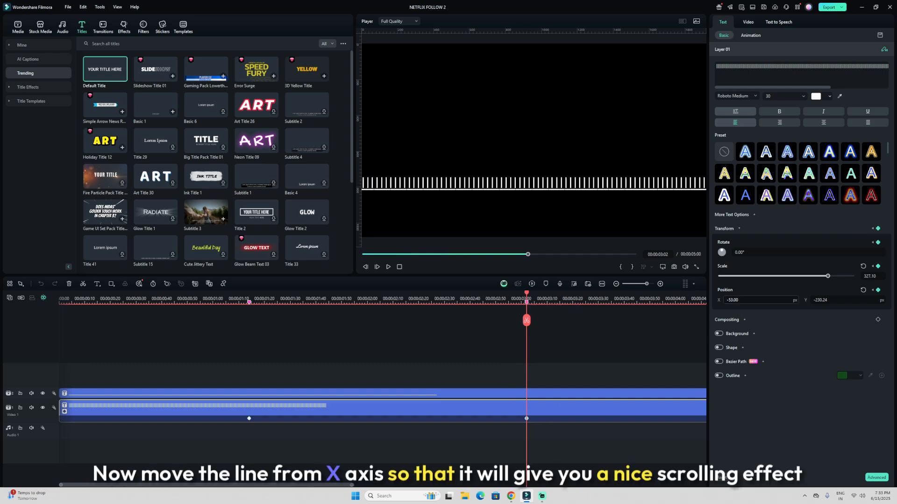
Set the vertical-bar title's X position to -1179 px at the second marker and preview the scrolling motion
{"action": "left_click_drag", "start_coordinate": [744, 301], "coordinate": [703, 300]}
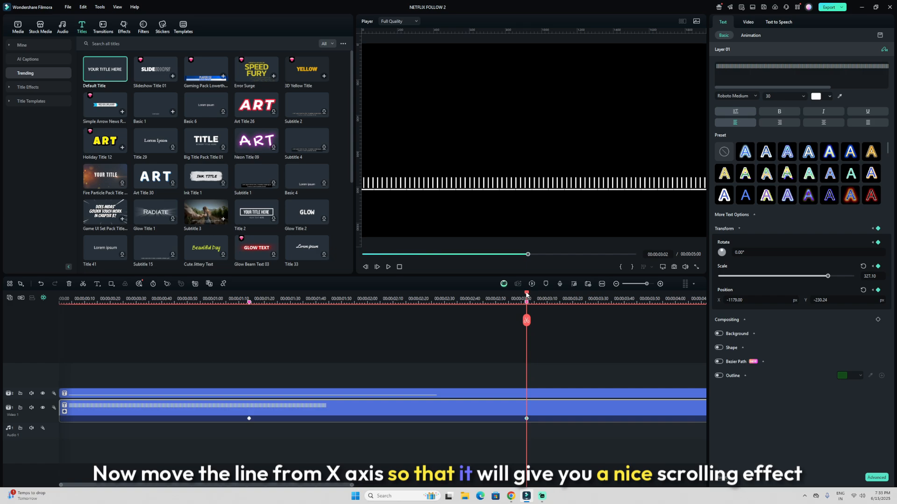
{"action": "left_click_drag", "start_coordinate": [526, 294], "coordinate": [241, 299]}
{"action": "left_click", "coordinate": [389, 267]}
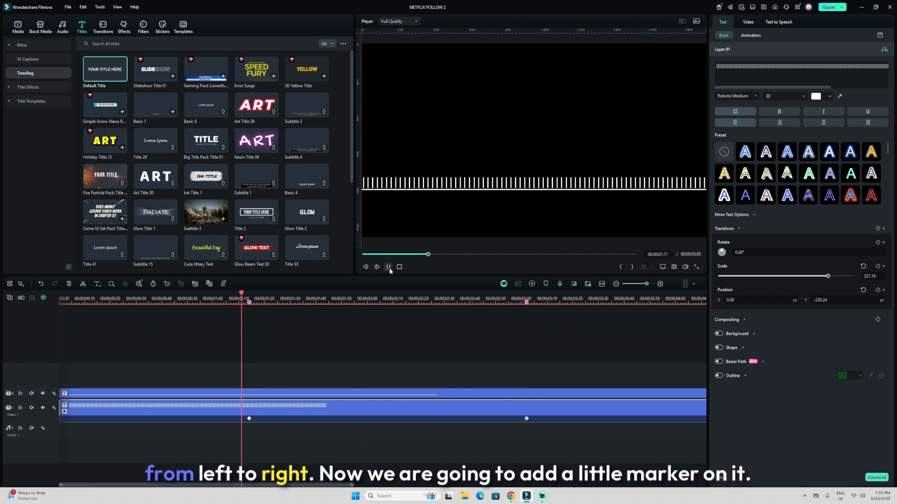
{"action": "left_click", "coordinate": [388, 267]}
Add the red triangle image on the track above the titles, shrink it to a small pointer and place it on the horizontal line
{"action": "left_click", "coordinate": [18, 26]}
{"action": "left_click_drag", "start_coordinate": [306, 82], "coordinate": [248, 369]}
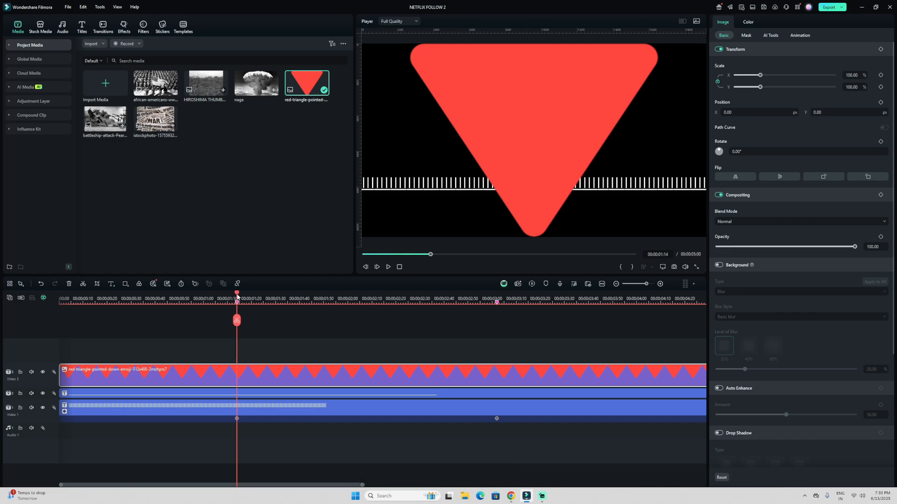
{"action": "left_click_drag", "start_coordinate": [411, 236], "coordinate": [520, 155]}
{"action": "left_click_drag", "start_coordinate": [537, 224], "coordinate": [527, 216]}
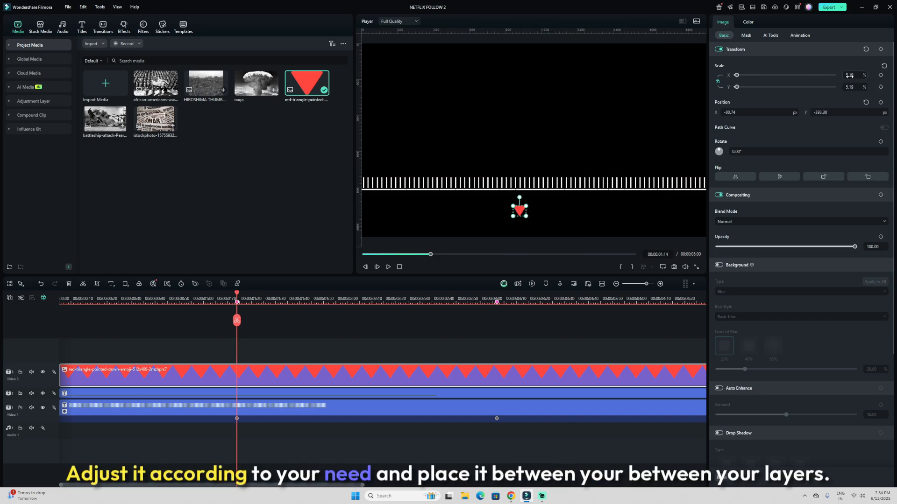
{"action": "mouse_move", "coordinate": [849, 76]}
{"action": "left_mouse_down"}
{"action": "mouse_move", "coordinate": [857, 76]}
{"action": "mouse_move", "coordinate": [843, 75]}
{"action": "left_mouse_up"}
{"action": "left_click_drag", "start_coordinate": [519, 211], "coordinate": [517, 192]}
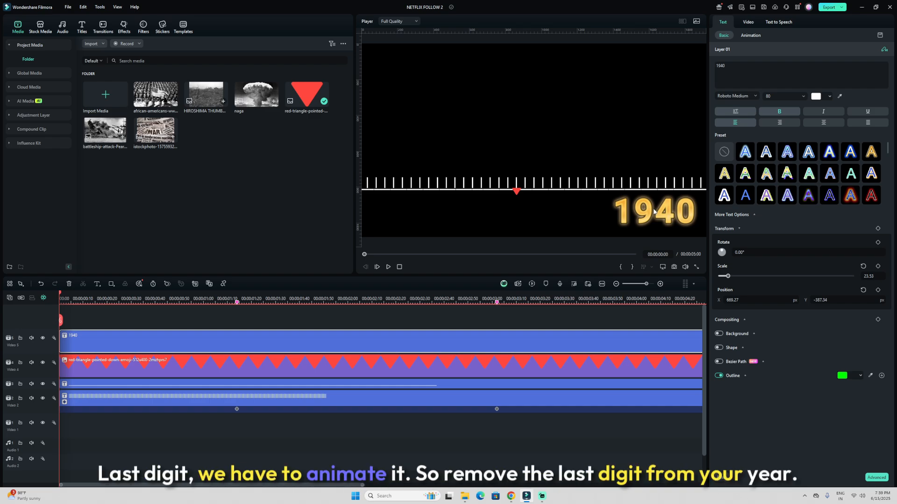
Remove the last digit from the year title 1940 and duplicate the shortened title onto the track above
{"action": "left_click", "coordinate": [736, 67]}
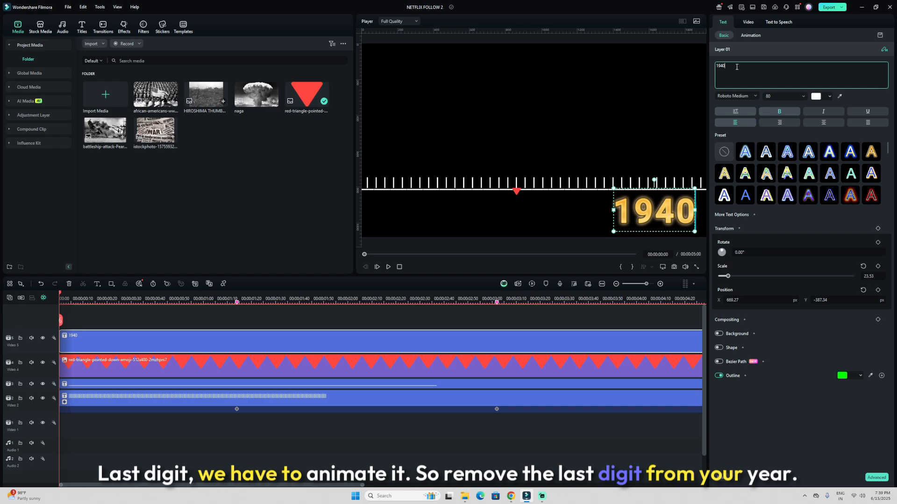
{"action": "key", "text": "BackSpace"}
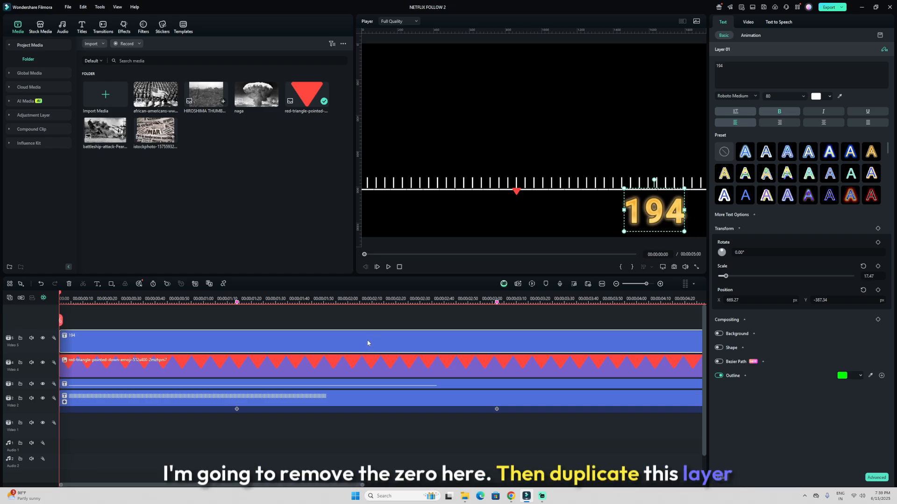
{"action": "key", "text": "ctrl+d"}
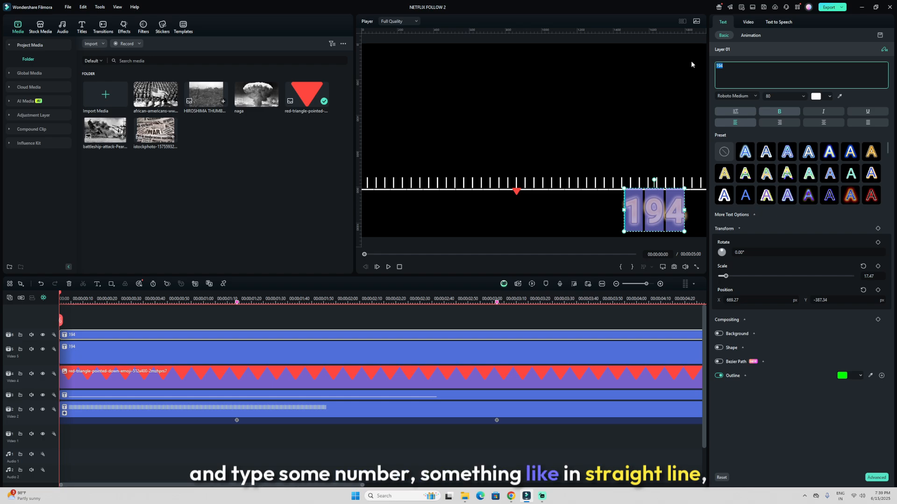
Replace the copy's text with a column of digits, one per line from 1 to 0, and align its 1 right after 194
{"action": "type", "text": "1"}
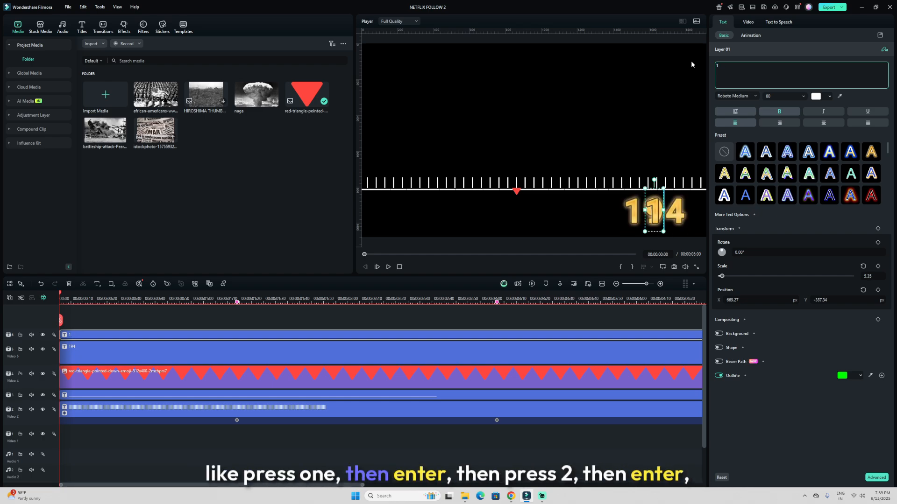
{"action": "key", "text": "Return"}
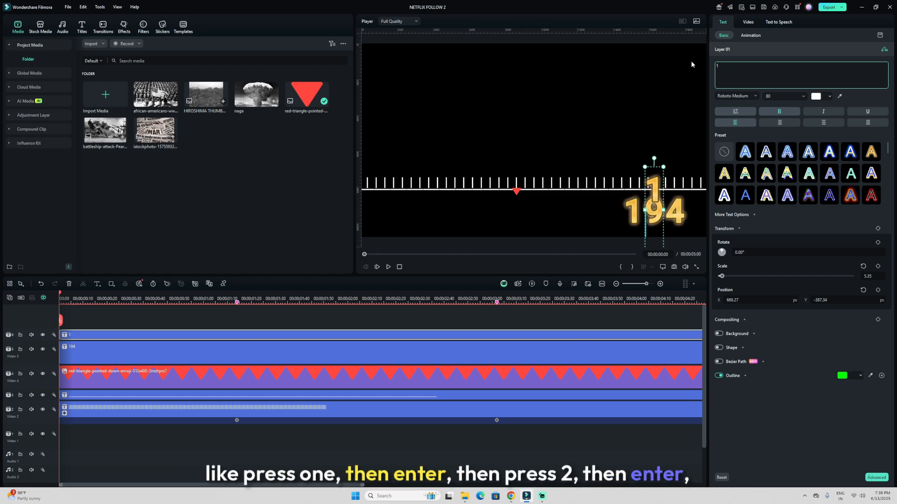
{"action": "type", "text": "2"}
{"action": "key", "text": "Return"}
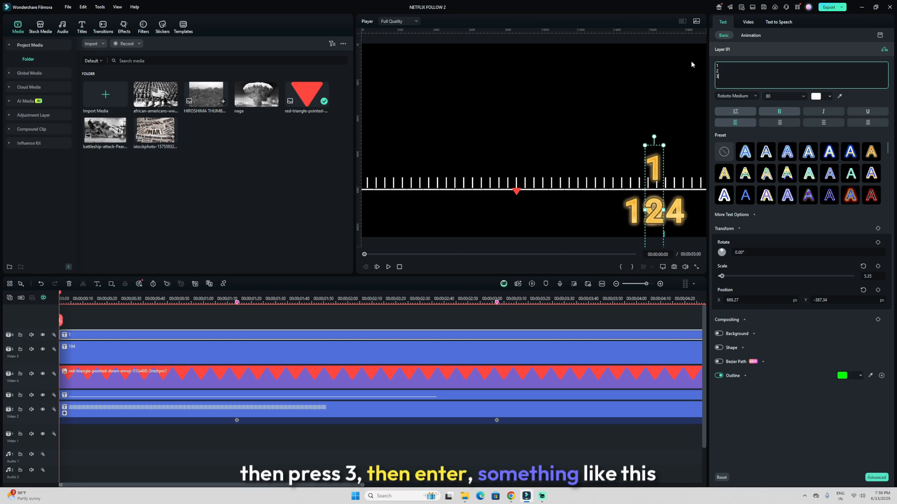
{"action": "type", "text": "3"}
{"action": "key", "text": "Return"}
{"action": "type", "text": "4"}
{"action": "key", "text": "Return"}
{"action": "type", "text": "5"}
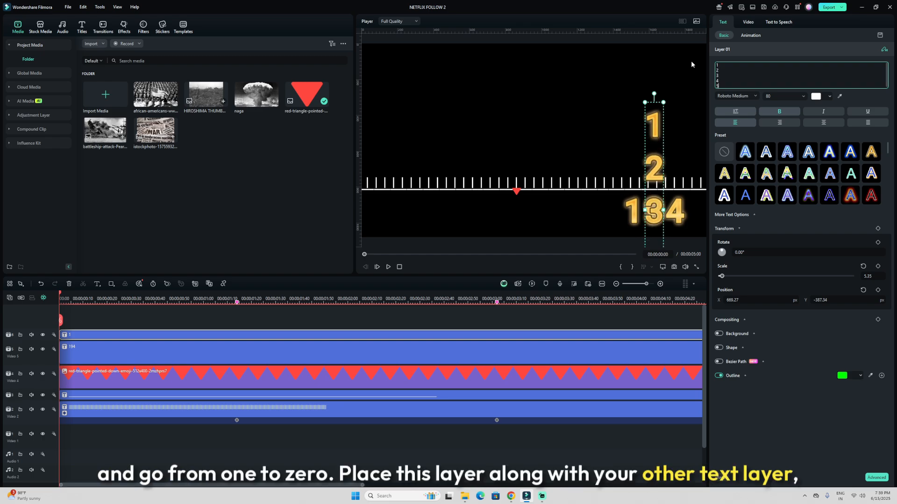
{"action": "key", "text": "Return"}
{"action": "type", "text": "6"}
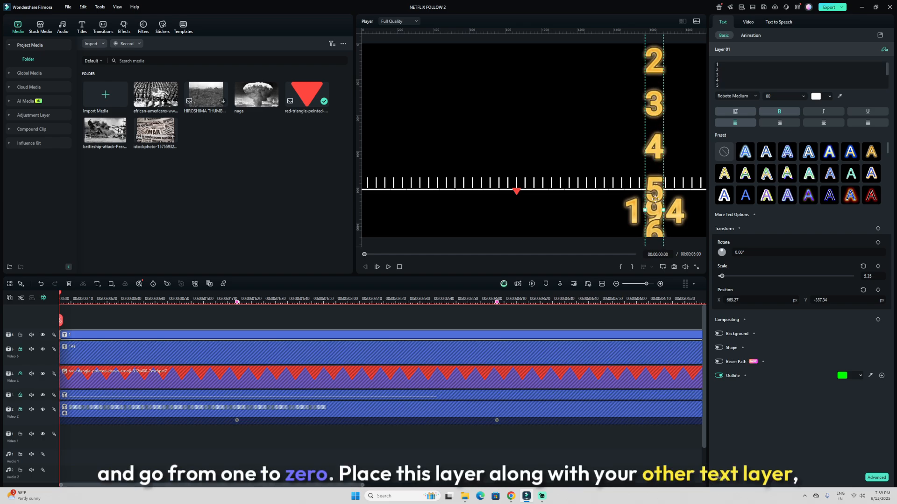
{"action": "left_click_drag", "start_coordinate": [655, 199], "coordinate": [694, 391]}
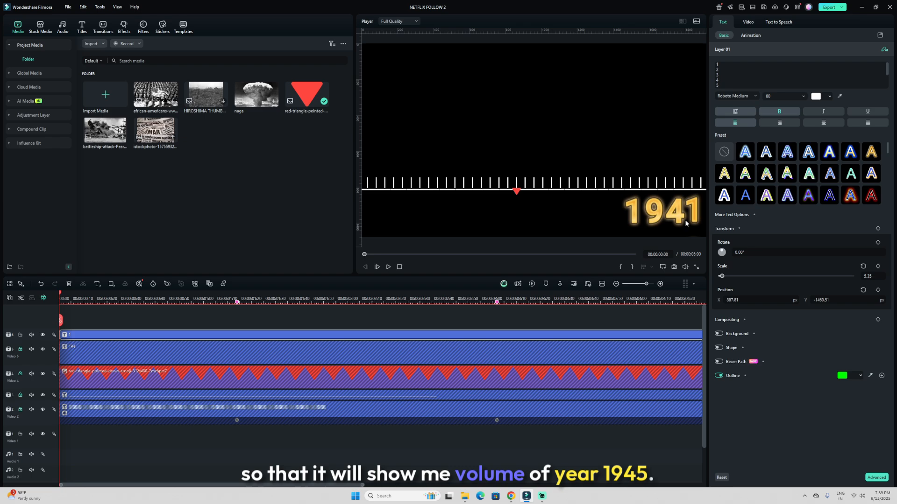
Add Transform keyframes to the digit column at the first marker (00:00:01:14) and the second marker (00:00:03:02)
{"action": "left_click", "coordinate": [236, 302]}
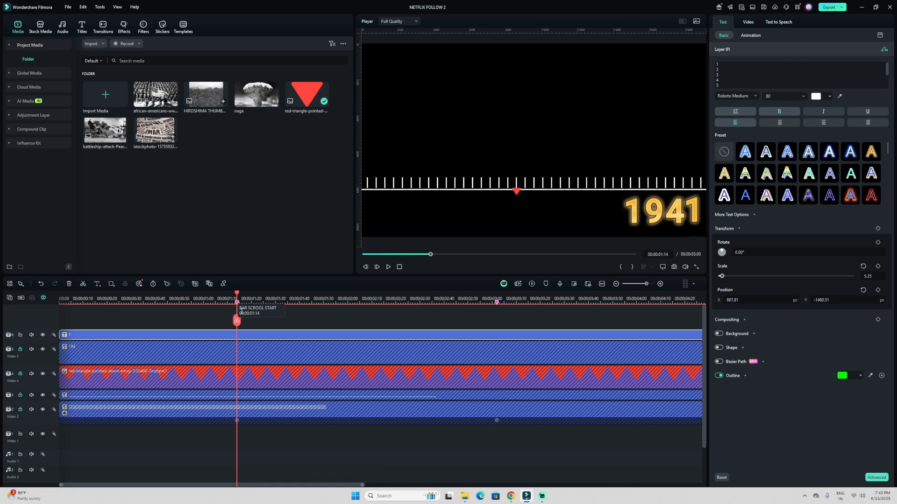
{"action": "key", "text": "alt+["}
{"action": "left_click", "coordinate": [497, 303]}
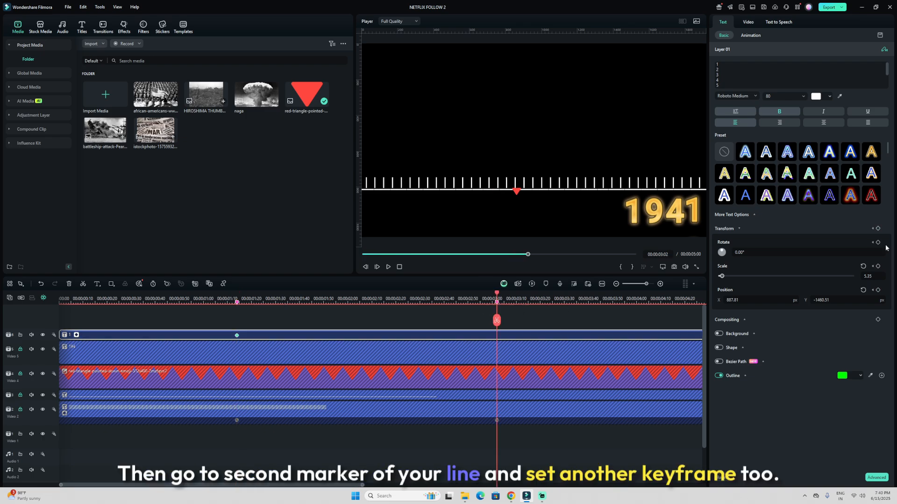
{"action": "left_click", "coordinate": [878, 229]}
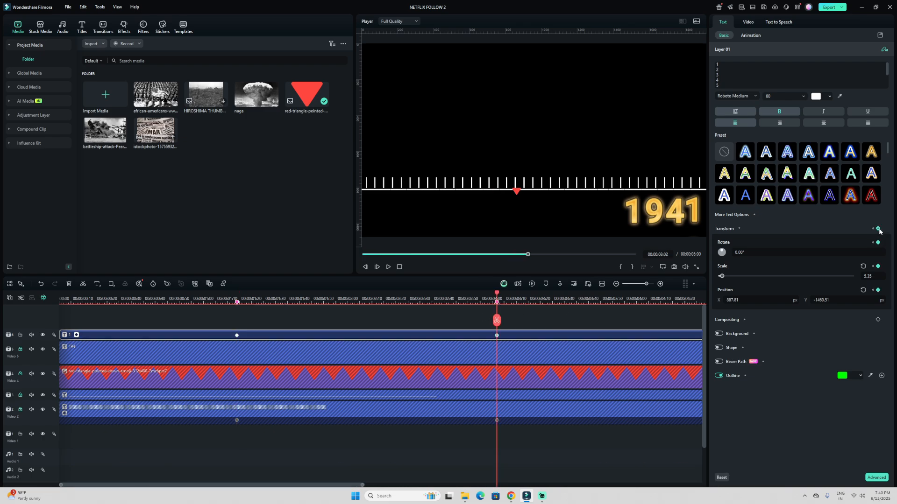
Set the digit column's Y position to -514.51 px at the second marker so the year reads 1945, and preview the rolling digits
{"action": "left_click_drag", "start_coordinate": [823, 299], "coordinate": [896, 299]}
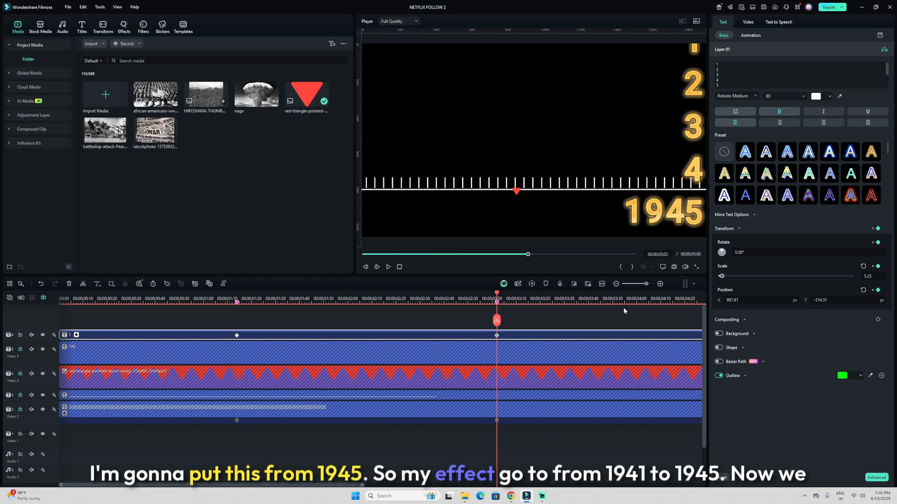
{"action": "left_click", "coordinate": [235, 300]}
{"action": "left_click", "coordinate": [388, 267]}
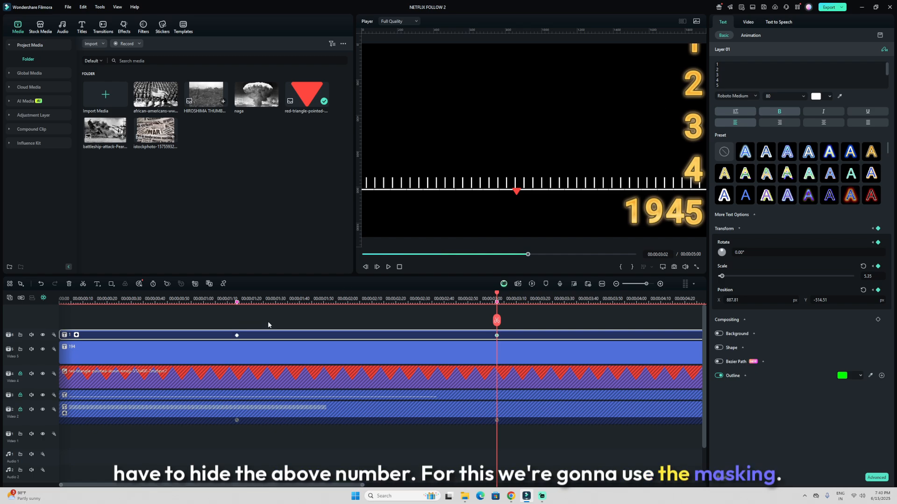
Combine the digit column and the 194 title into a compound clip named Compound Clip 1
{"action": "left_click", "coordinate": [300, 355], "text": "ctrl"}
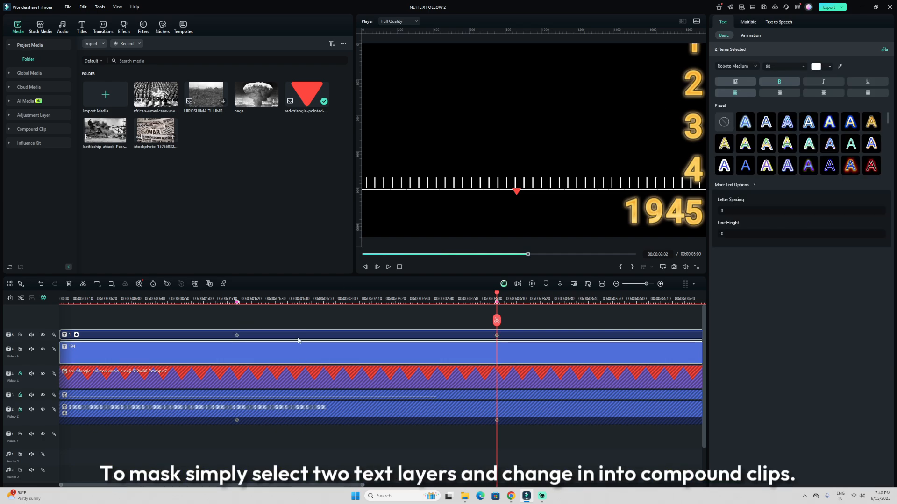
{"action": "key", "text": "alt+g"}
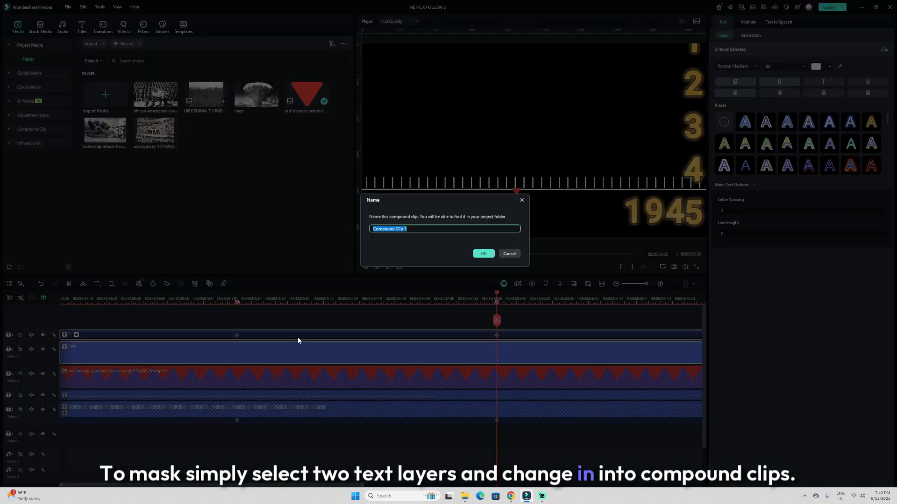
{"action": "left_click", "coordinate": [483, 254]}
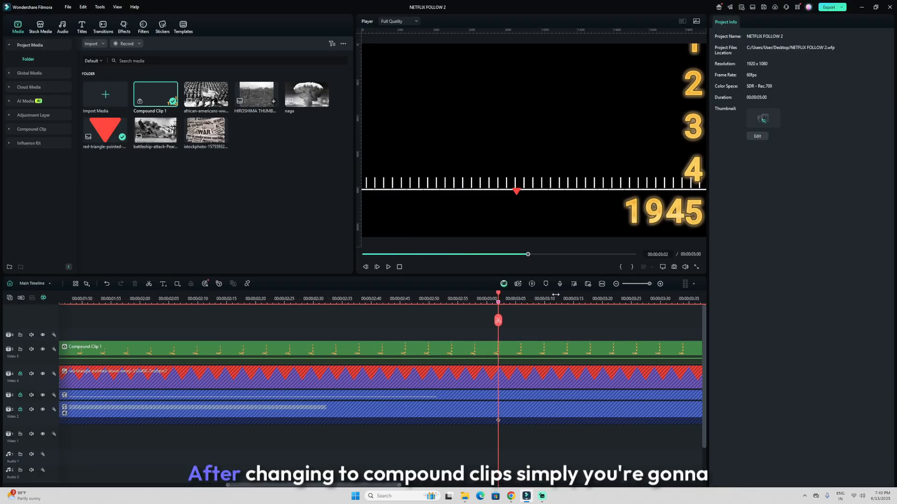
Mask Compound Clip 1 with a rectangle fitted around only the 1945 line, and set the mask's blur strength to 13%
{"action": "scroll", "coordinate": [495, 291], "scroll_direction": "down", "scroll_amount": 5}
{"action": "scroll", "coordinate": [500, 290], "scroll_direction": "up", "scroll_amount": 6}
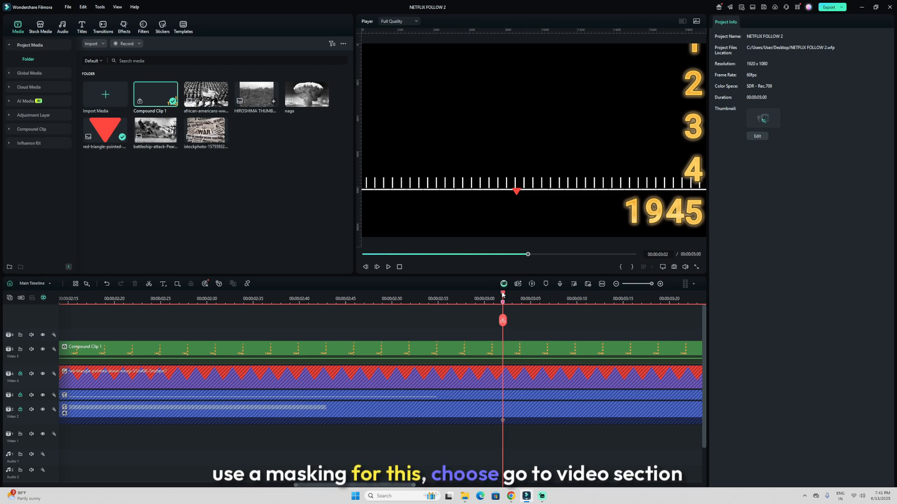
{"action": "left_click_drag", "start_coordinate": [502, 295], "coordinate": [447, 295]}
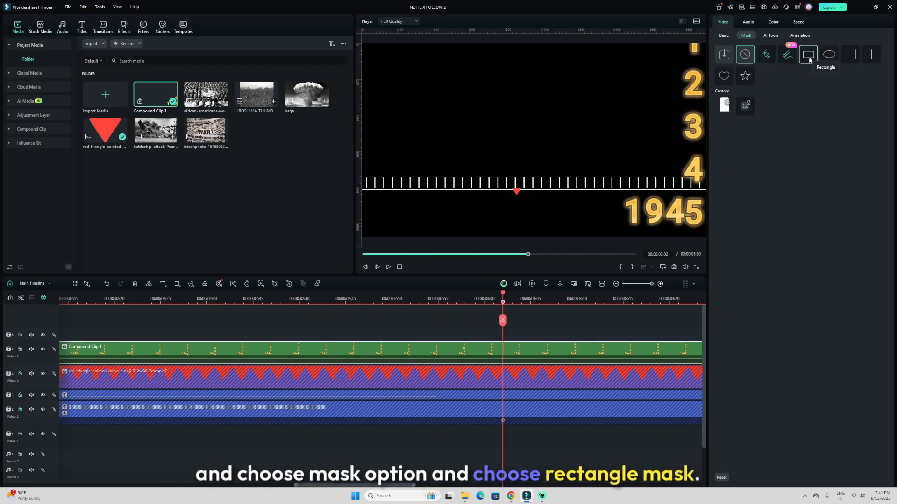
{"action": "left_click", "coordinate": [808, 55]}
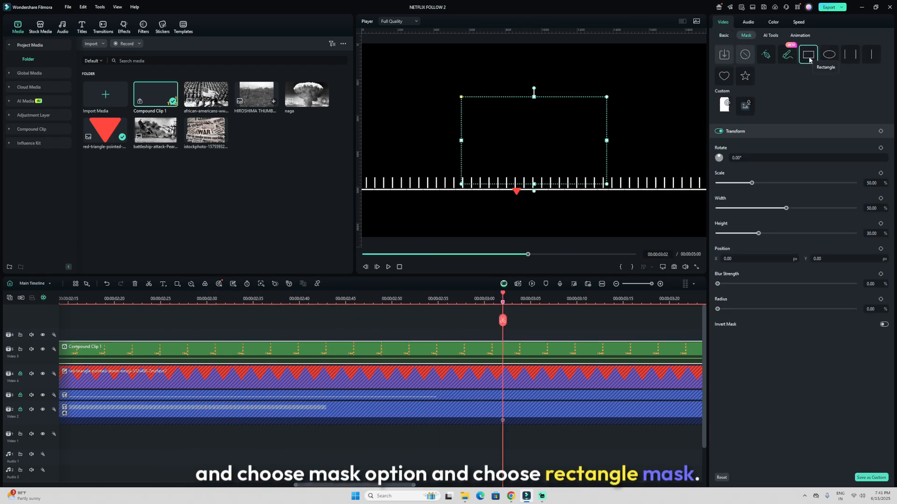
{"action": "left_click_drag", "start_coordinate": [532, 145], "coordinate": [661, 193]}
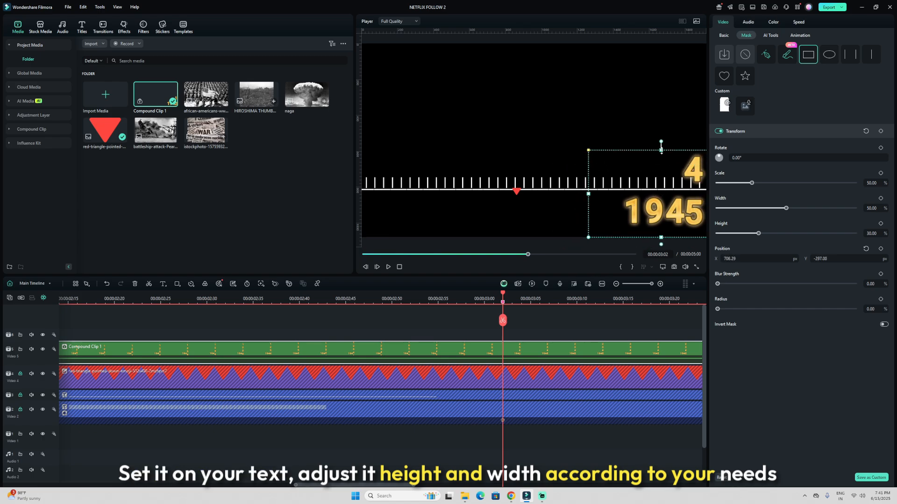
{"action": "left_click_drag", "start_coordinate": [661, 150], "coordinate": [668, 211]}
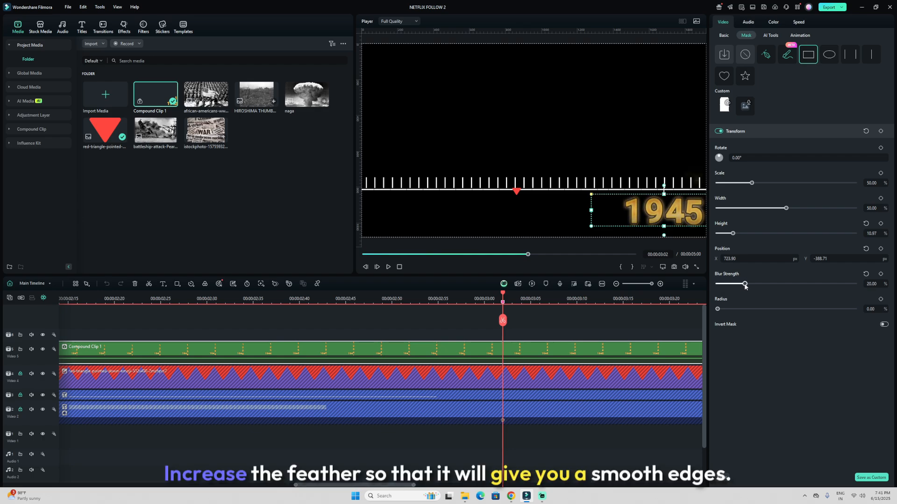
{"action": "left_click_drag", "start_coordinate": [722, 286], "coordinate": [733, 288]}
{"action": "left_click_drag", "start_coordinate": [502, 293], "coordinate": [262, 284]}
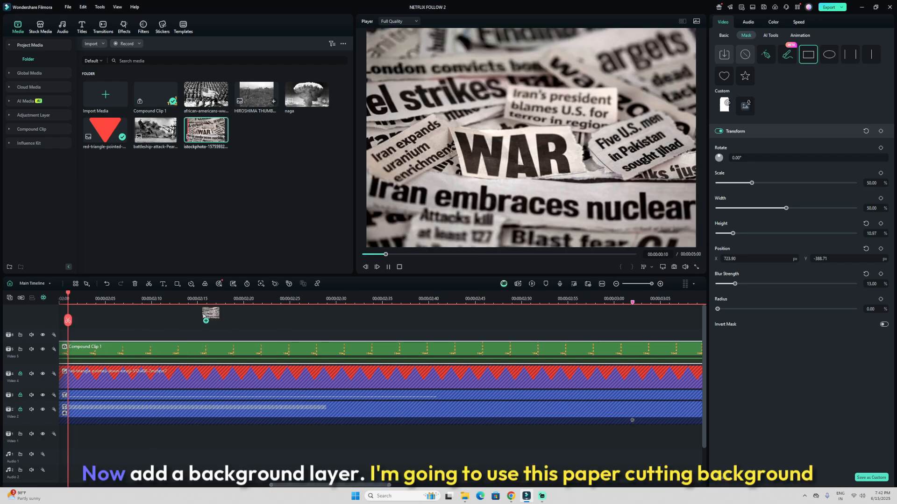
Place the WAR newspaper image on Video 1 at 124% scale and 23% opacity, and invert its white color curve
{"action": "left_click_drag", "start_coordinate": [205, 132], "coordinate": [14, 450]}
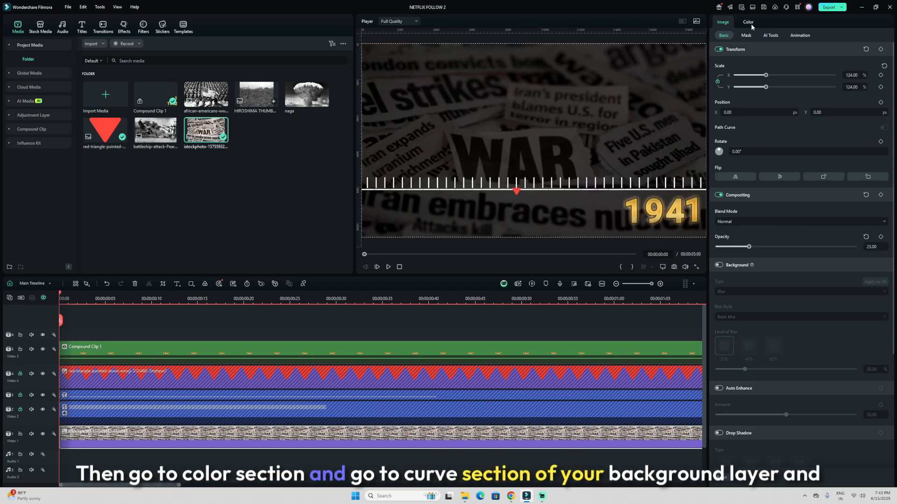
{"action": "left_click", "coordinate": [750, 23]}
{"action": "left_click", "coordinate": [766, 35]}
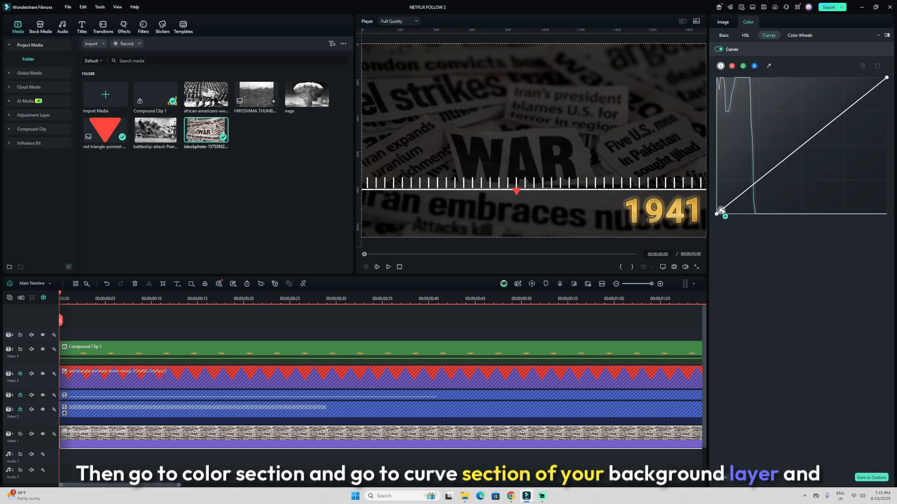
{"action": "left_click_drag", "start_coordinate": [718, 215], "coordinate": [705, 82]}
{"action": "left_click_drag", "start_coordinate": [887, 78], "coordinate": [887, 213]}
Invert the newspaper image's red, green and blue curves by raising each start point to maximum and lowering each end point to minimum
{"action": "left_click", "coordinate": [732, 66]}
{"action": "left_click_drag", "start_coordinate": [717, 216], "coordinate": [703, 80]}
{"action": "left_click_drag", "start_coordinate": [887, 78], "coordinate": [886, 214]}
{"action": "left_click", "coordinate": [743, 66]}
{"action": "left_click_drag", "start_coordinate": [717, 215], "coordinate": [716, 79]}
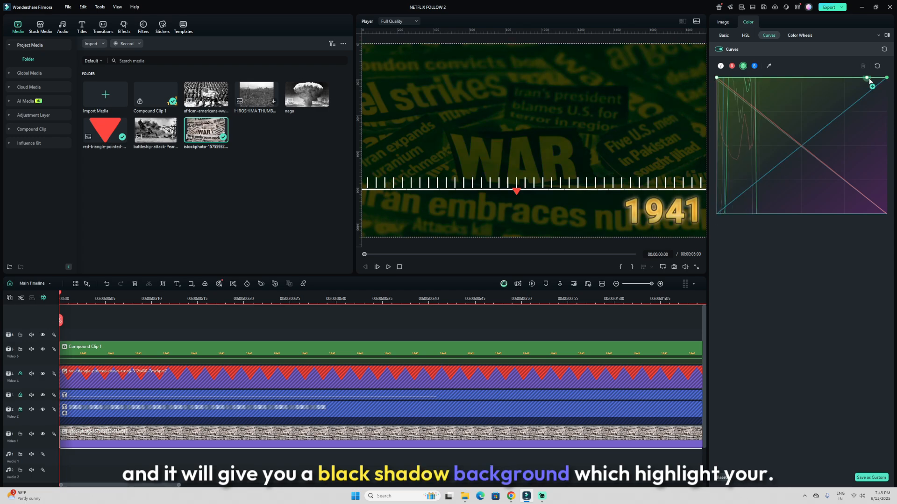
{"action": "left_click_drag", "start_coordinate": [887, 78], "coordinate": [887, 214]}
{"action": "left_click", "coordinate": [754, 66]}
{"action": "left_click_drag", "start_coordinate": [717, 215], "coordinate": [717, 78]}
{"action": "left_click_drag", "start_coordinate": [886, 77], "coordinate": [887, 214]}
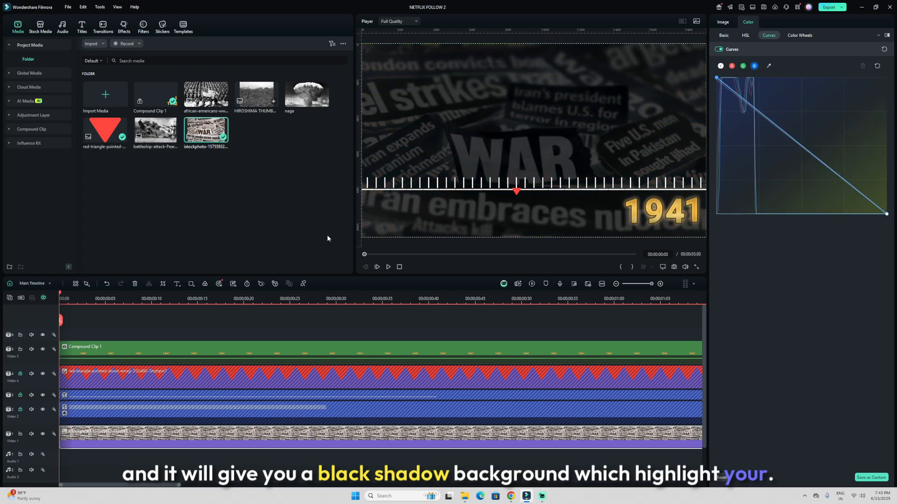
Combine all layers on the timeline into one compound clip named background
{"action": "left_click", "coordinate": [401, 268]}
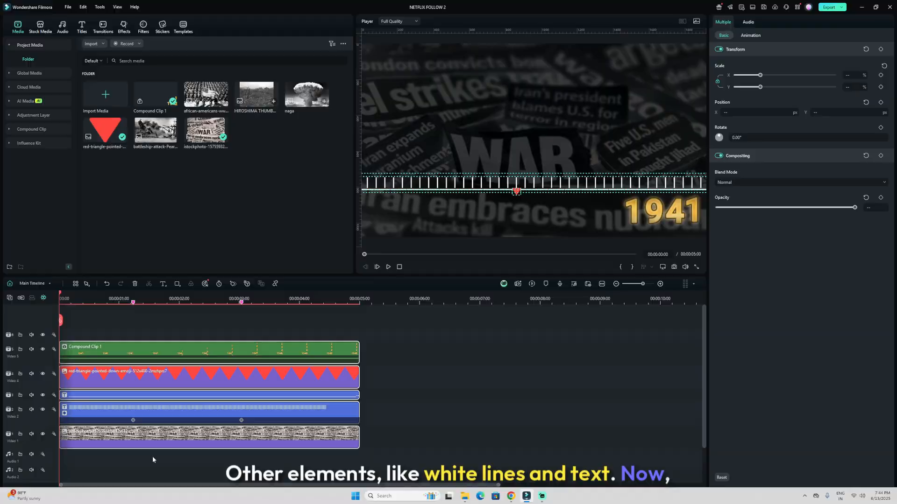
{"action": "key", "text": "alt+g"}
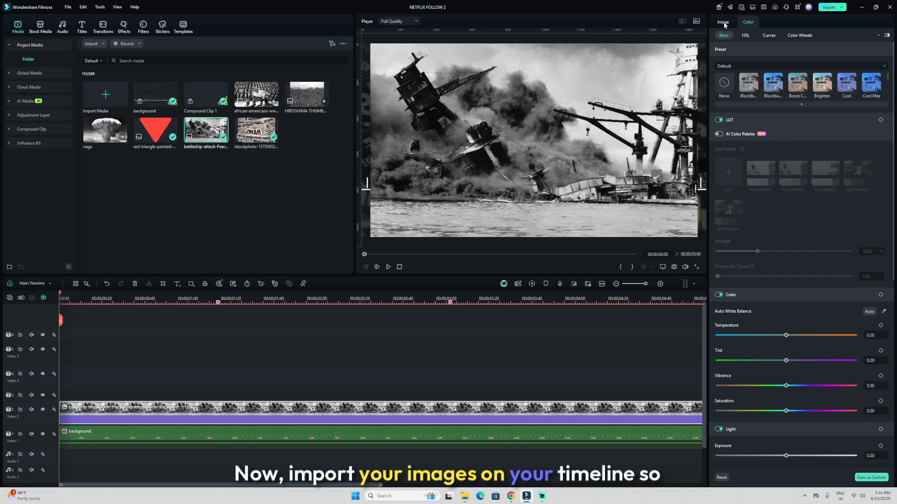
Place the battleship image above the background at 75.26% scale and Y 93.25 px, masked by a rectangle with 87% scale, X -153 px, 12% radius
{"action": "left_click", "coordinate": [724, 23]}
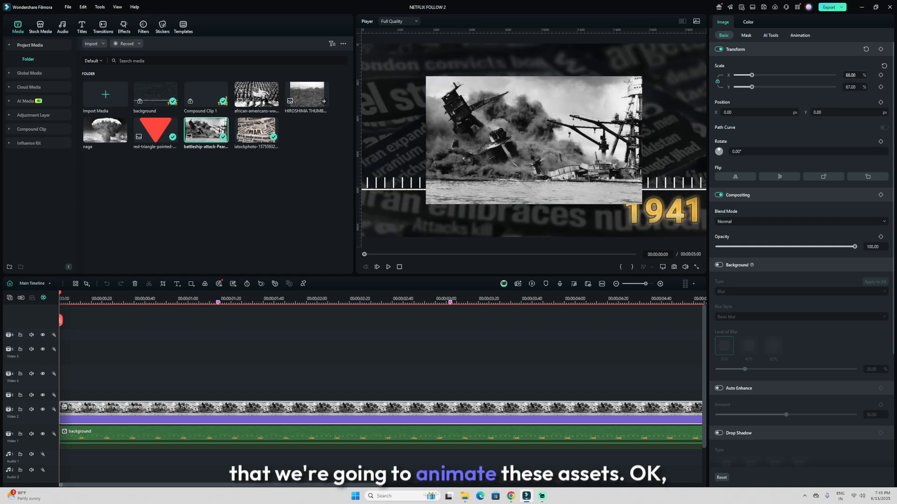
{"action": "left_click_drag", "start_coordinate": [572, 194], "coordinate": [614, 172]}
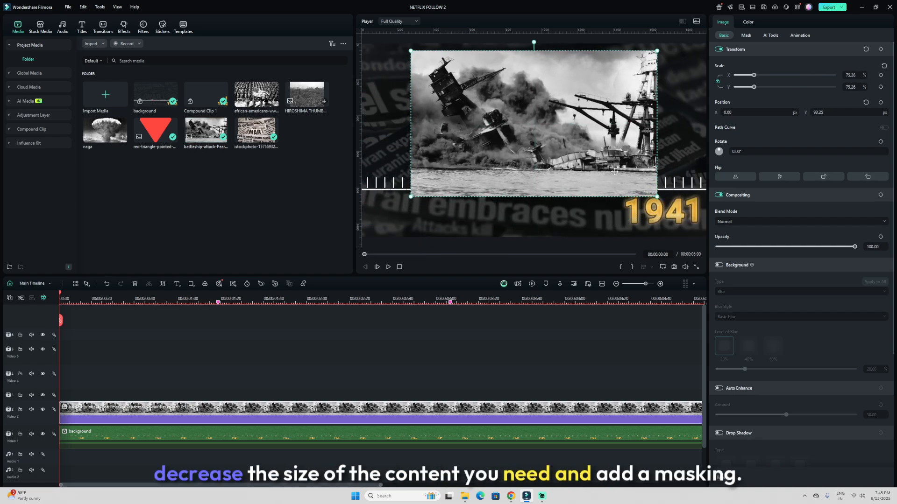
{"action": "left_click", "coordinate": [746, 35]}
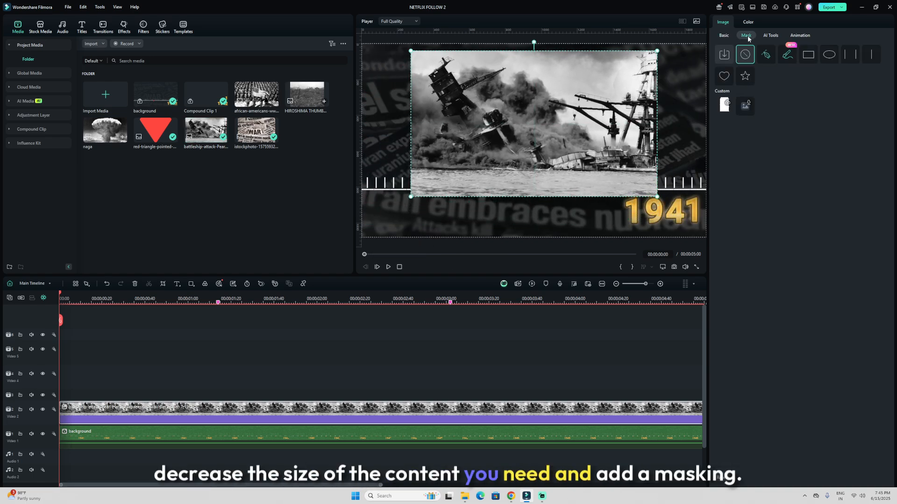
{"action": "left_click", "coordinate": [807, 54]}
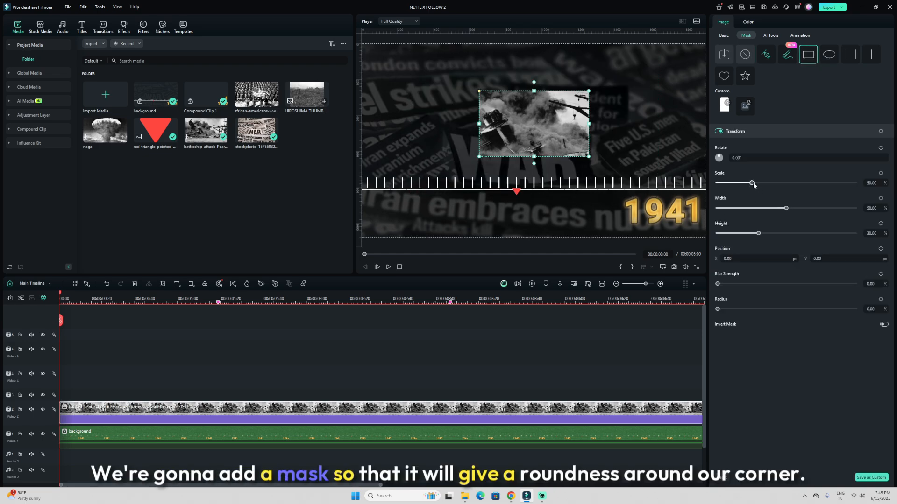
{"action": "left_click_drag", "start_coordinate": [753, 185], "coordinate": [778, 184]}
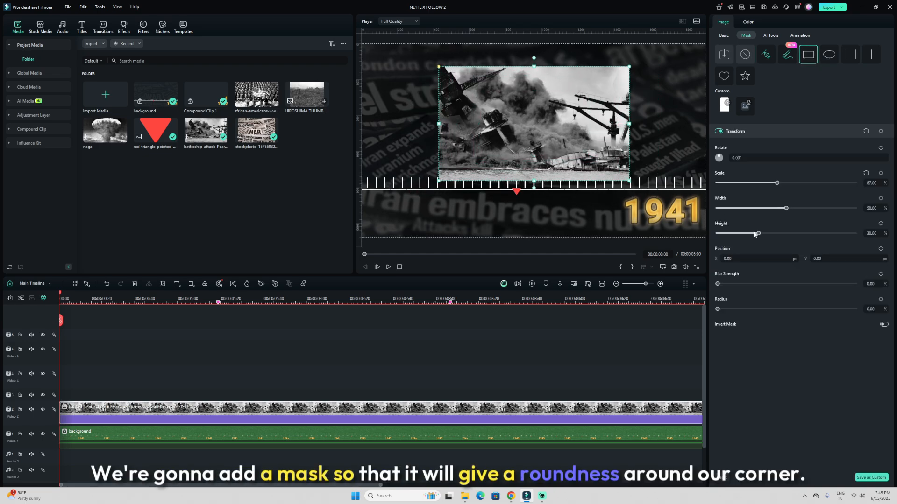
{"action": "left_click_drag", "start_coordinate": [537, 126], "coordinate": [521, 126]}
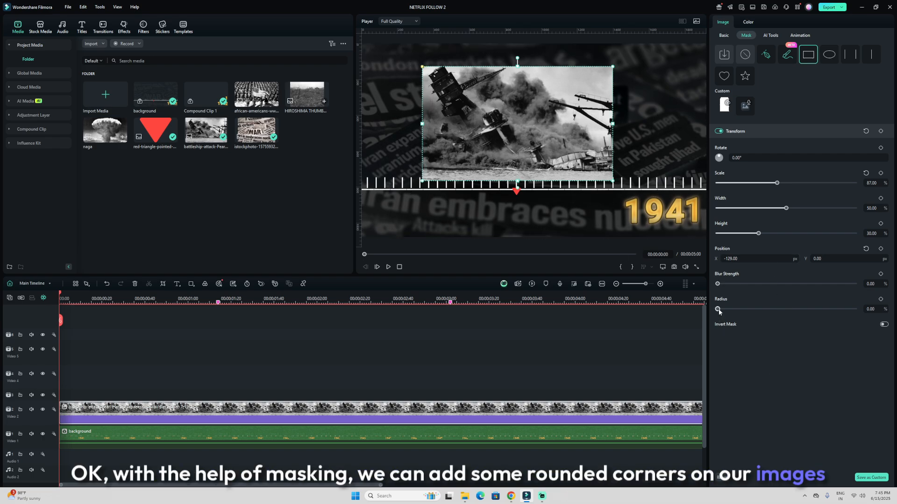
{"action": "left_click_drag", "start_coordinate": [718, 309], "coordinate": [732, 309]}
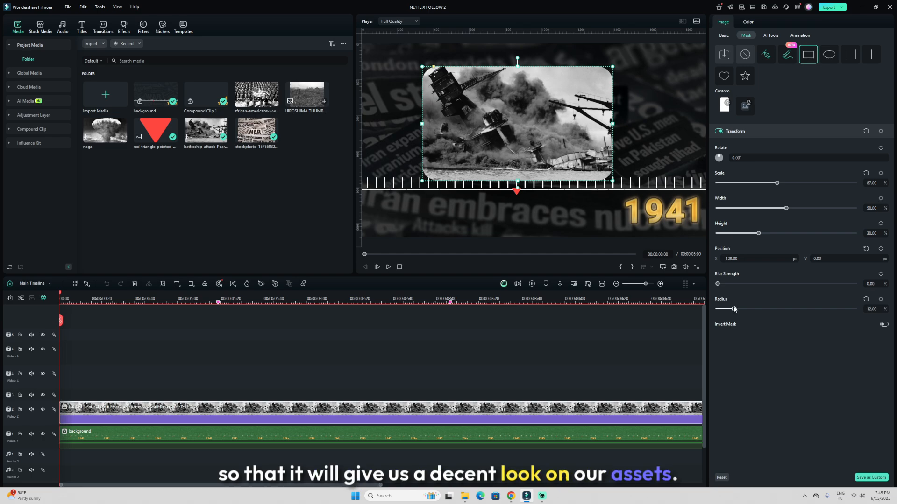
{"action": "mouse_move", "coordinate": [753, 260]}
{"action": "left_mouse_down"}
{"action": "mouse_move", "coordinate": [847, 260]}
{"action": "mouse_move", "coordinate": [632, 259]}
{"action": "mouse_move", "coordinate": [861, 260]}
{"action": "mouse_move", "coordinate": [754, 259]}
{"action": "left_mouse_up"}
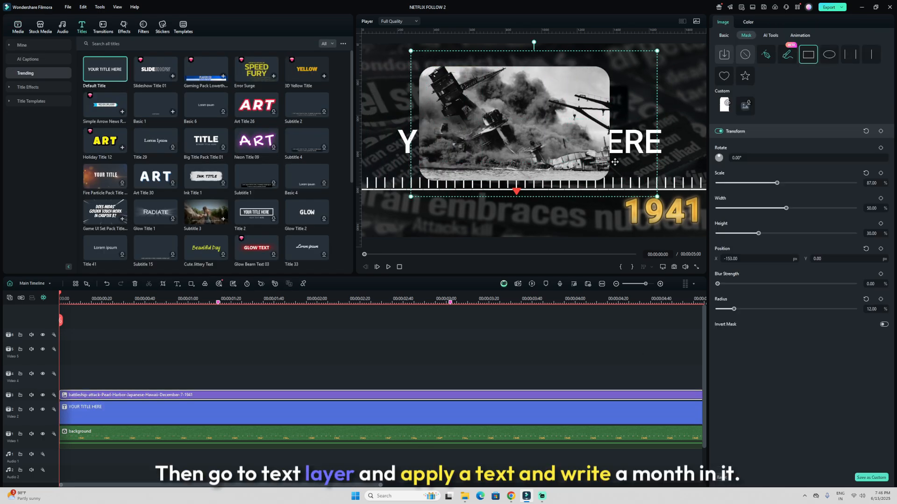
Change the default title's text to bold DECEMBER and fit it between the reduced battleship image and the ruler at scale 22.80
{"action": "left_click", "coordinate": [293, 420]}
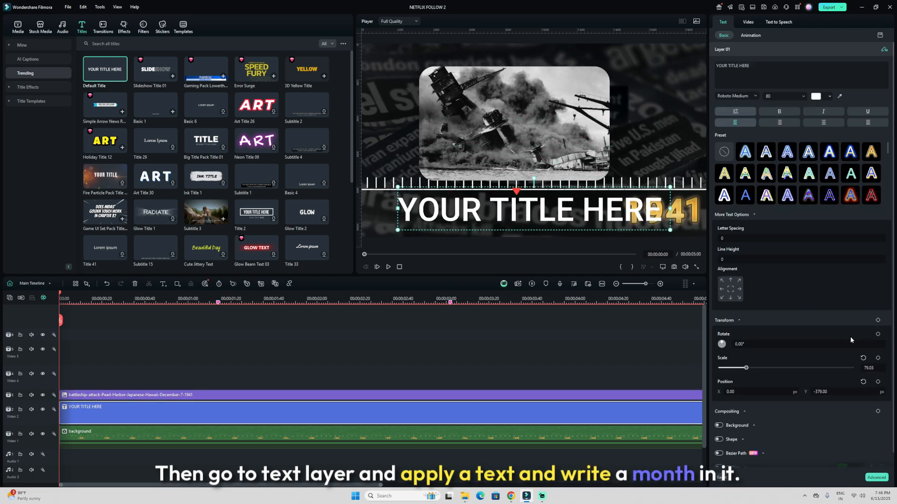
{"action": "left_click", "coordinate": [735, 63]}
{"action": "key", "text": "ctrl+a"}
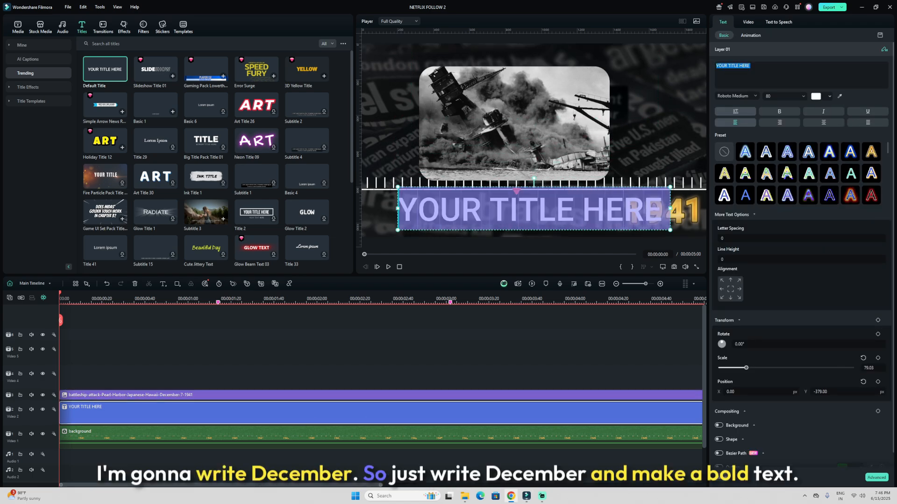
{"action": "type", "text": "DECEMBER"}
{"action": "left_click", "coordinate": [779, 111]}
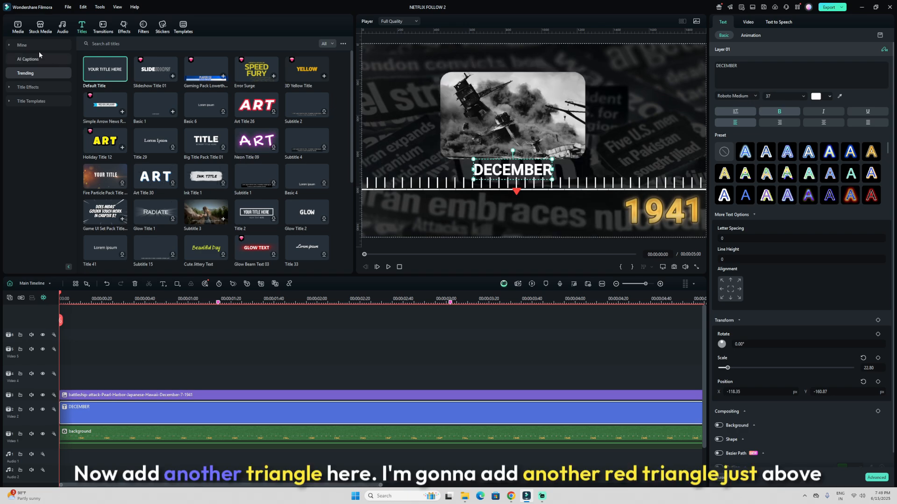
Add another red triangle on Video 4, shrink it, and place it just above the DECEMBER text at the image's lower edge
{"action": "left_click", "coordinate": [18, 25]}
{"action": "left_click_drag", "start_coordinate": [155, 130], "coordinate": [56, 384]}
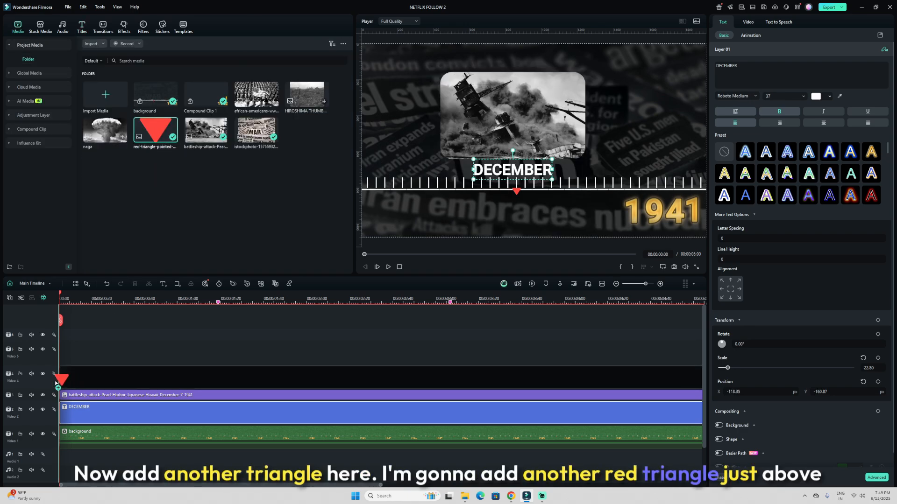
{"action": "left_click_drag", "start_coordinate": [56, 384], "coordinate": [41, 384]}
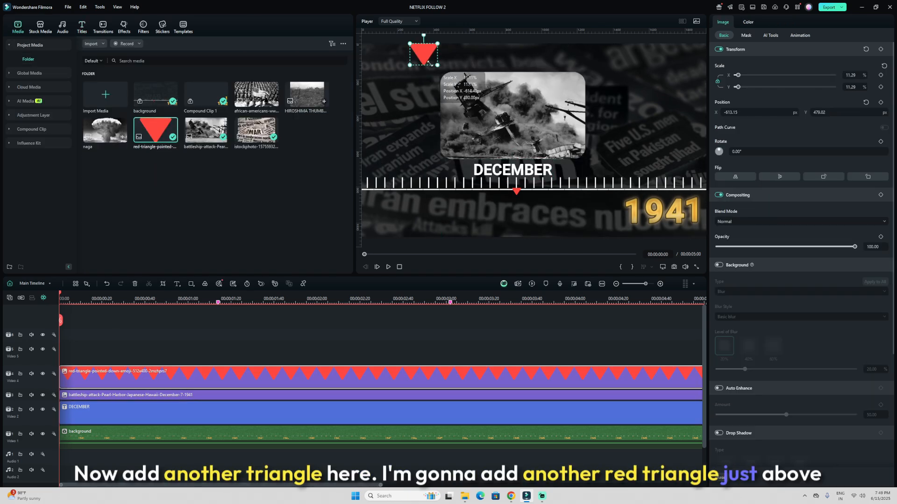
{"action": "left_click_drag", "start_coordinate": [437, 68], "coordinate": [415, 54]}
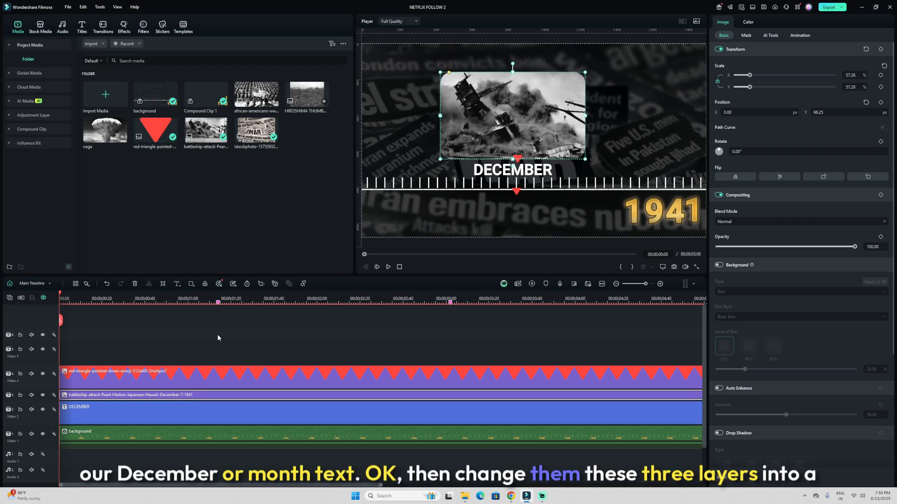
Combine the DECEMBER title, the battleship image and the new red triangle into a compound clip named pIC1
{"action": "left_click", "coordinate": [141, 416]}
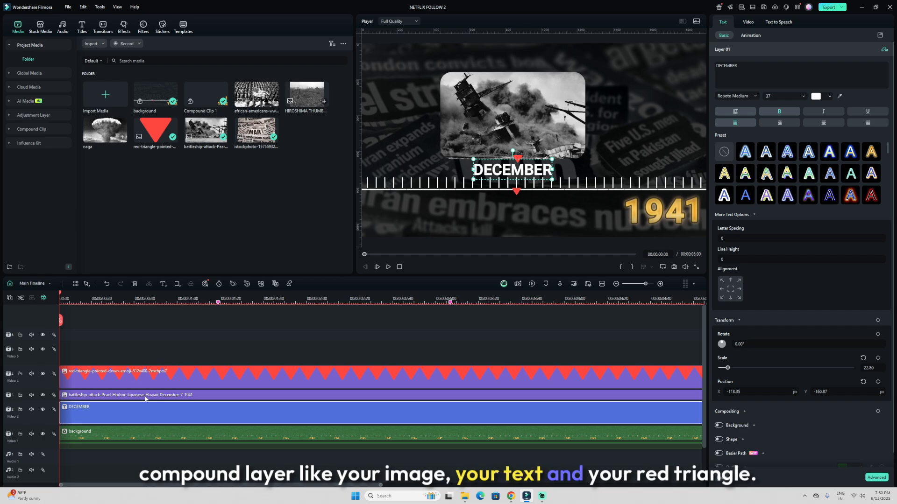
{"action": "left_click", "coordinate": [145, 398], "text": "ctrl"}
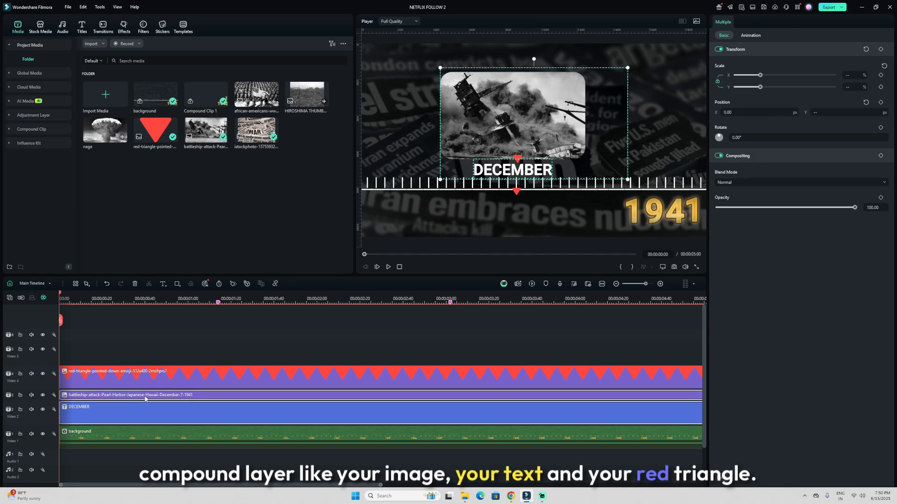
{"action": "left_click", "coordinate": [194, 377], "text": "ctrl"}
{"action": "key", "text": "alt+g"}
{"action": "type", "text": "pIC"}
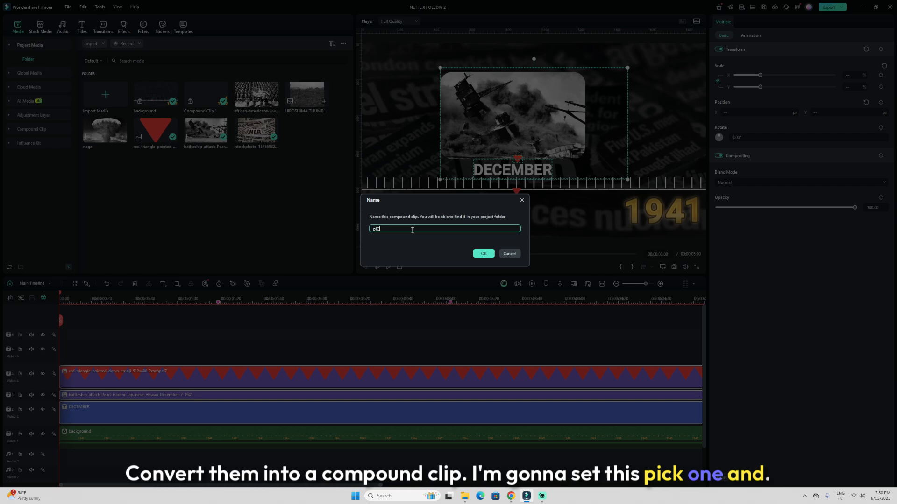
{"action": "type", "text": "1"}
{"action": "key", "text": "Return"}
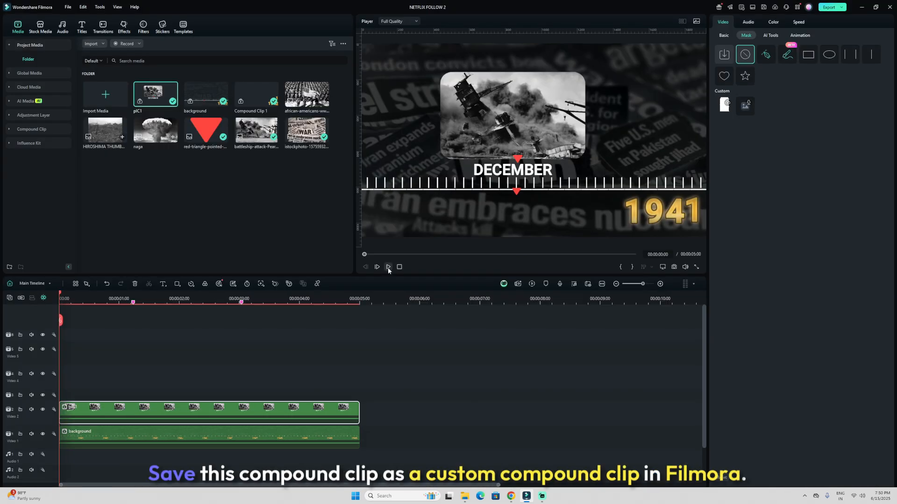
Save the pIC1 clip as a custom compound clip
{"action": "left_click", "coordinate": [388, 267]}
{"action": "right_click", "coordinate": [88, 412]}
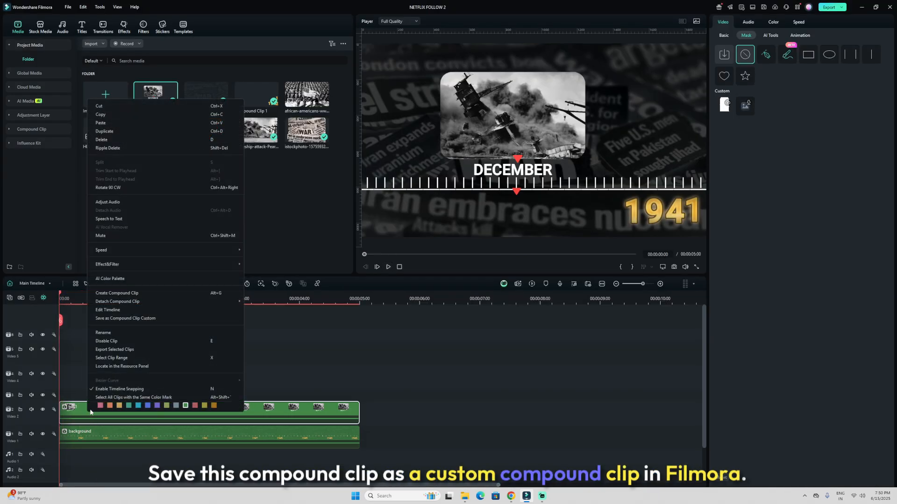
{"action": "left_click", "coordinate": [125, 318]}
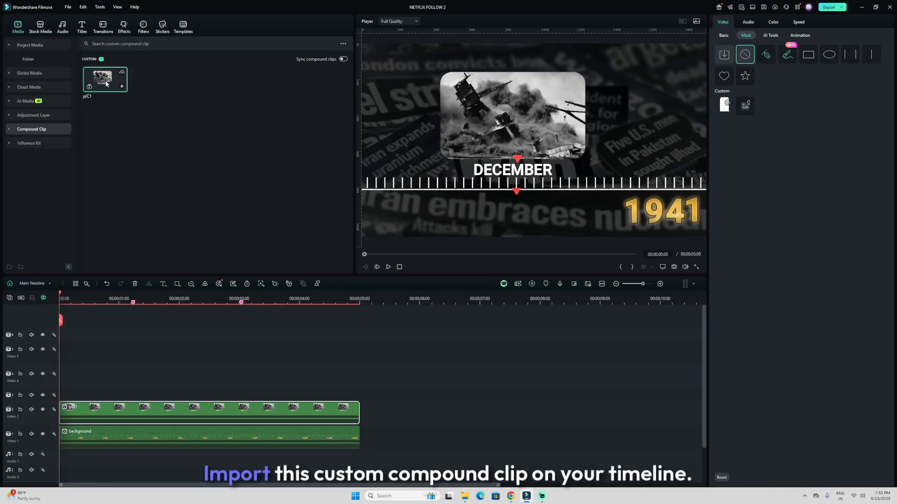
Reuse the custom pIC1 compound clip on Video 3, changing its title to AUGUST and its image to naga
{"action": "double_click", "coordinate": [106, 84]}
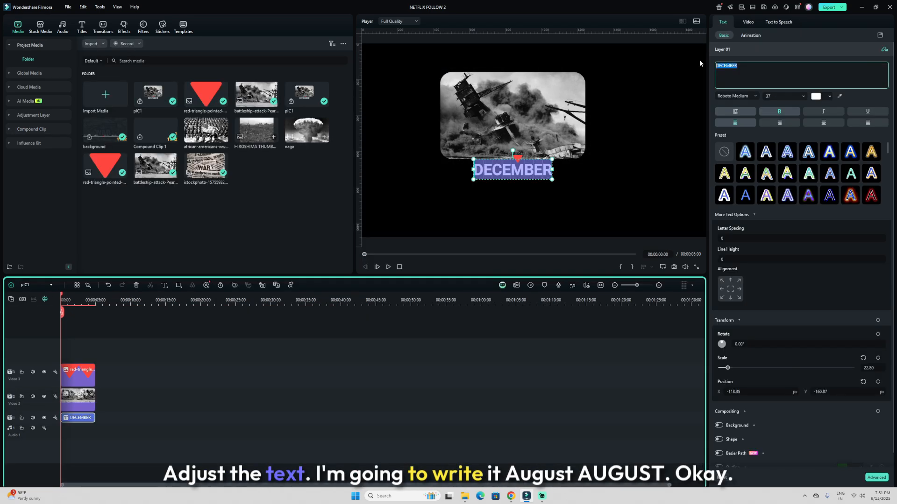
{"action": "type", "text": "august"}
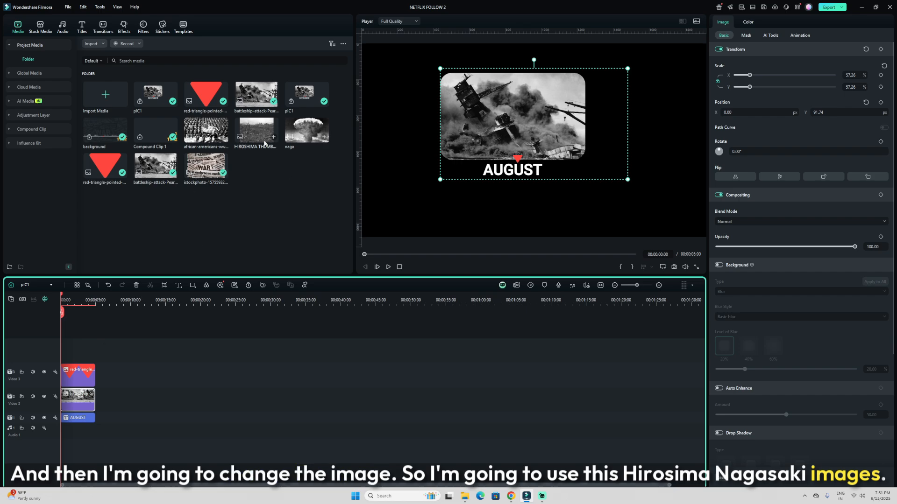
{"action": "left_click_drag", "start_coordinate": [266, 154], "coordinate": [114, 401]}
{"action": "left_click", "coordinate": [115, 403]}
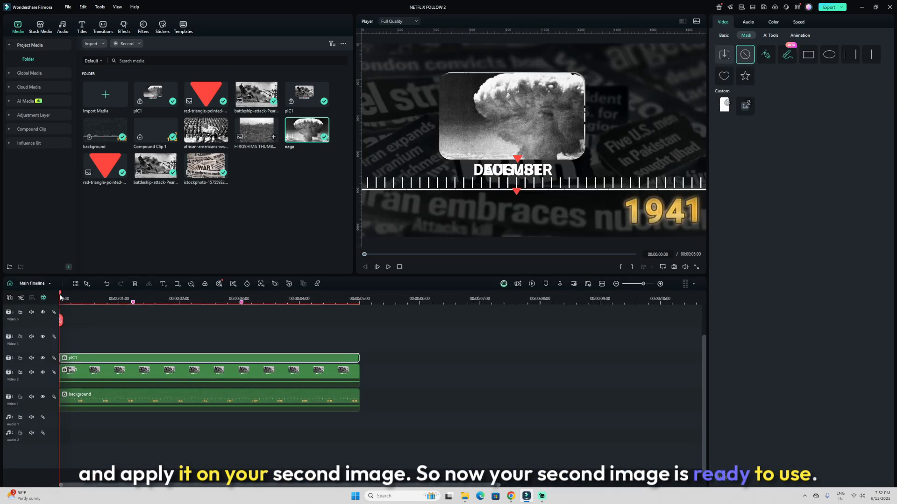
Shift the AUGUST card horizontally to X position 735, beside the DECEMBER card
{"action": "left_click", "coordinate": [727, 36]}
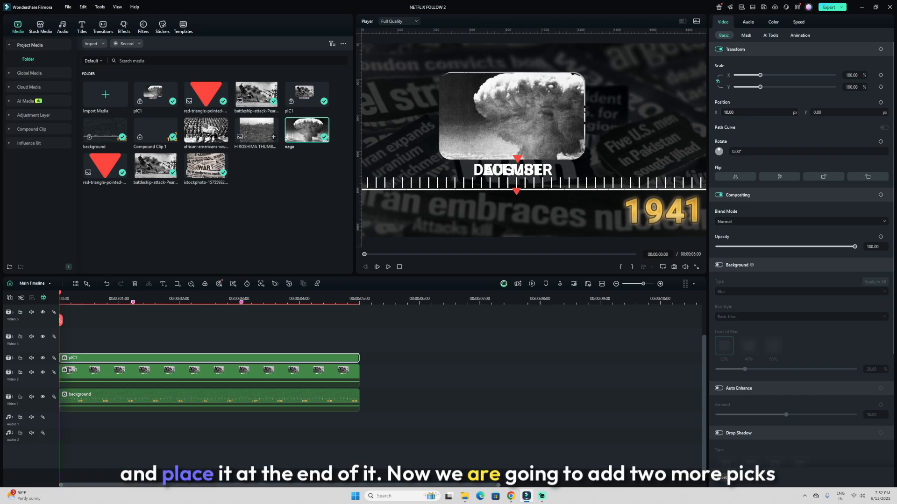
{"action": "left_click_drag", "start_coordinate": [414, 125], "coordinate": [548, 126]}
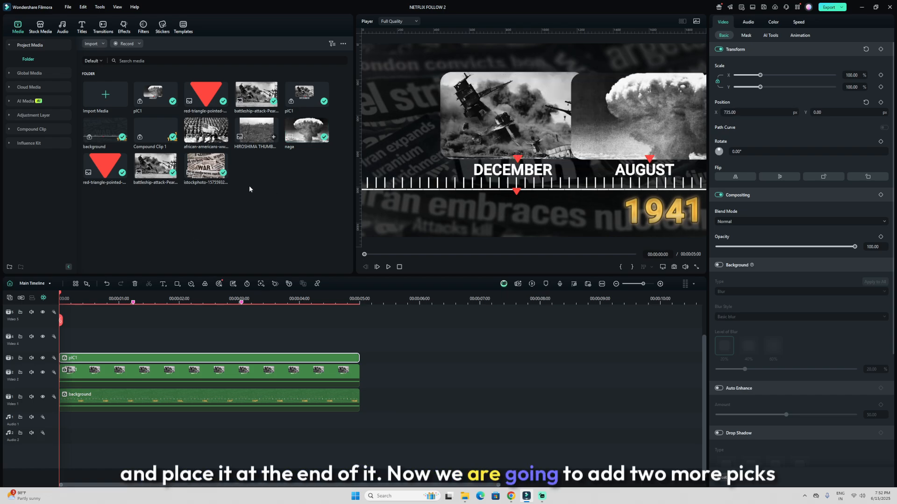
Place the african-americans soldiers image on Video 4 and give it a rectangle mask with a 19% corner radius
{"action": "left_click_drag", "start_coordinate": [254, 100], "coordinate": [201, 340]}
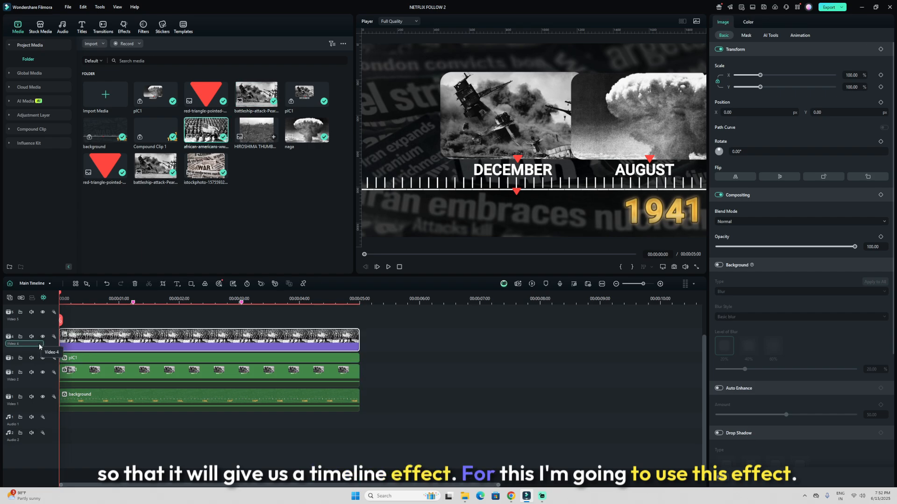
{"action": "left_click", "coordinate": [746, 35]}
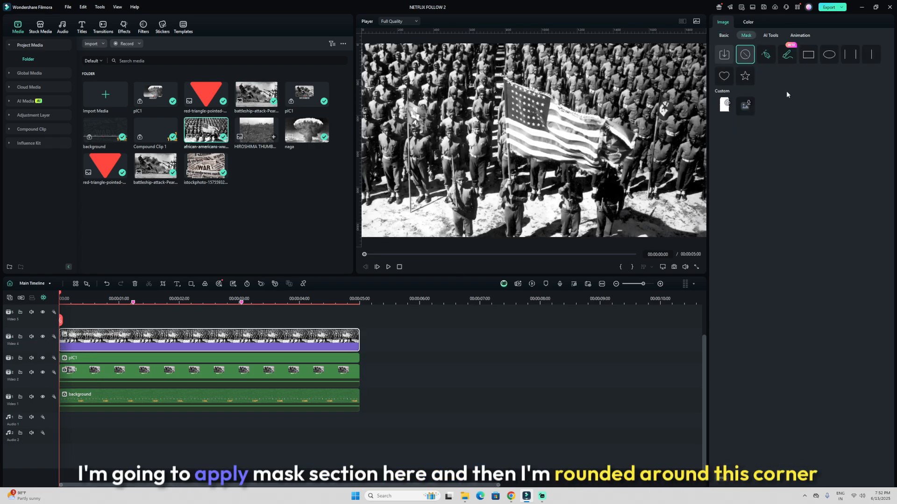
{"action": "left_click", "coordinate": [804, 58]}
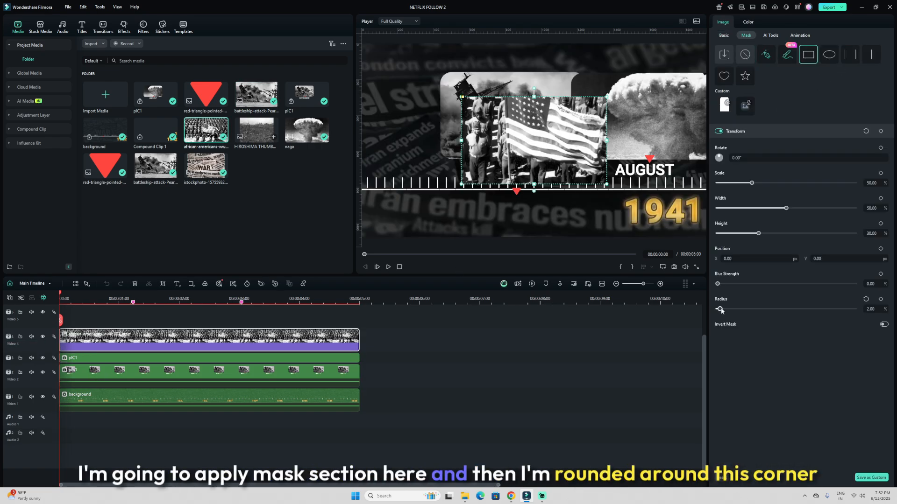
{"action": "left_click_drag", "start_coordinate": [720, 309], "coordinate": [743, 309]}
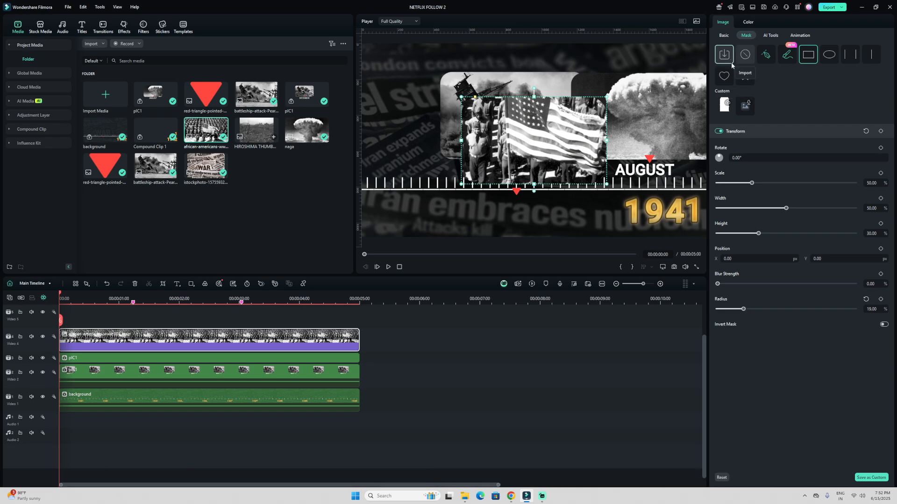
Scale the masked soldiers image to 65% and apply a blur effect to it
{"action": "left_click", "coordinate": [723, 36]}
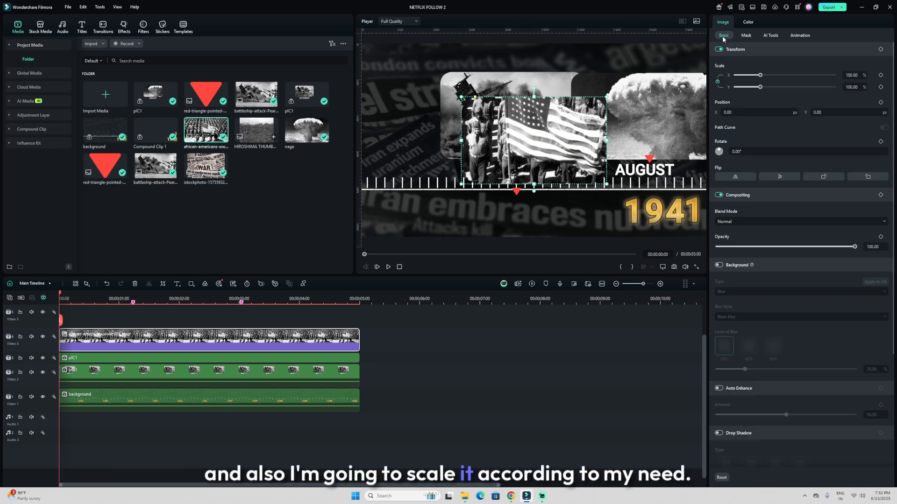
{"action": "left_click_drag", "start_coordinate": [759, 75], "coordinate": [750, 76]}
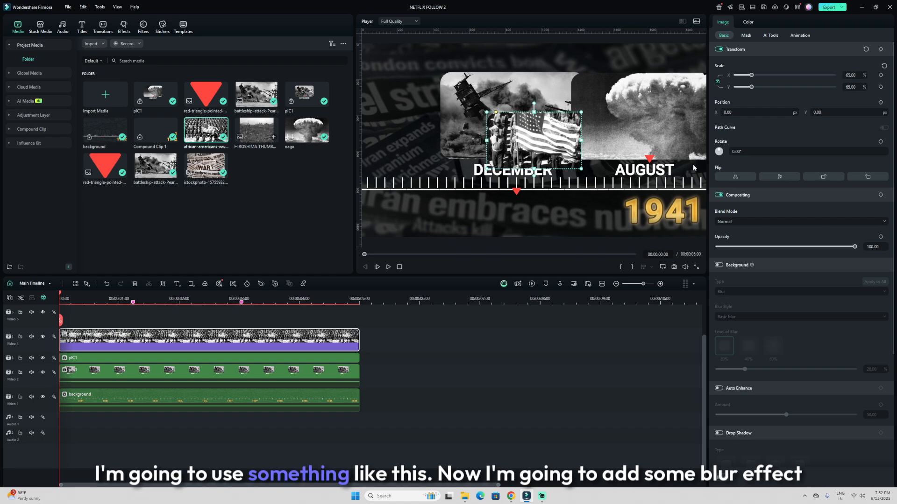
{"action": "left_click", "coordinate": [124, 28]}
{"action": "left_click_drag", "start_coordinate": [146, 97], "coordinate": [121, 339]}
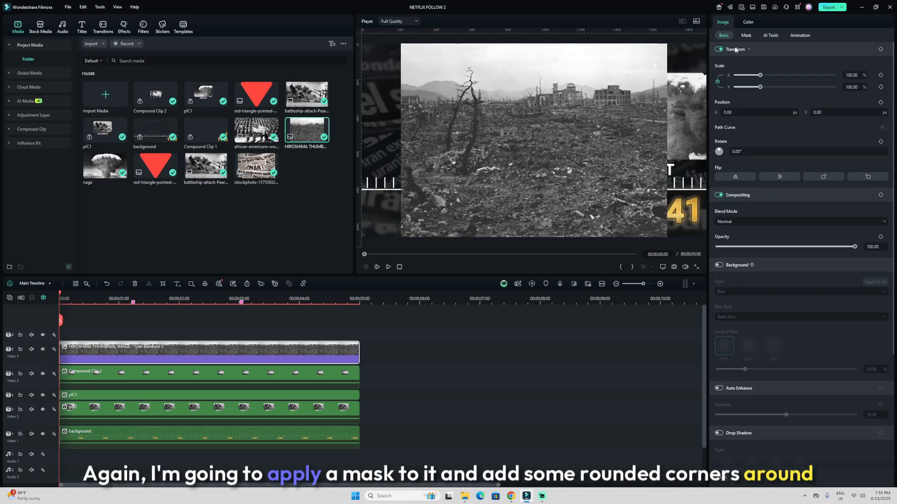
Apply a rectangle mask with a corner radius of about 14% to the HIROSHIMA image on Video 5
{"action": "left_click", "coordinate": [746, 36]}
{"action": "left_click", "coordinate": [808, 55]}
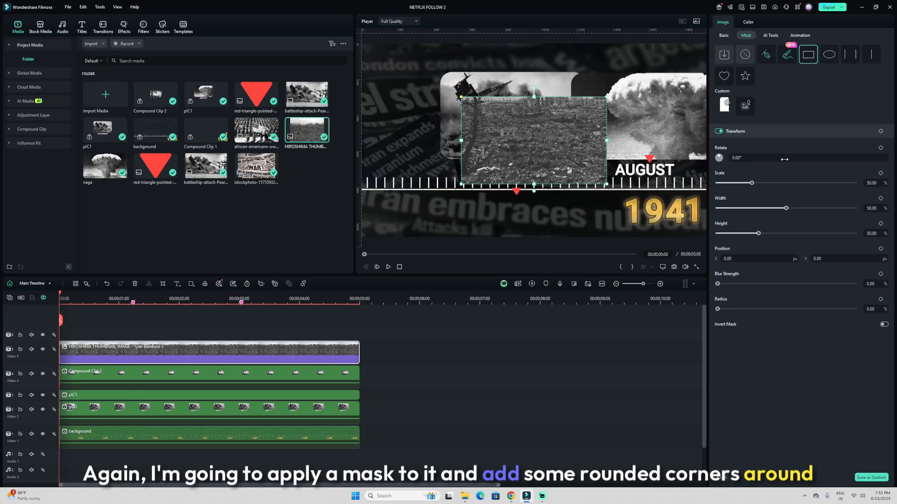
{"action": "left_click_drag", "start_coordinate": [717, 309], "coordinate": [730, 309]}
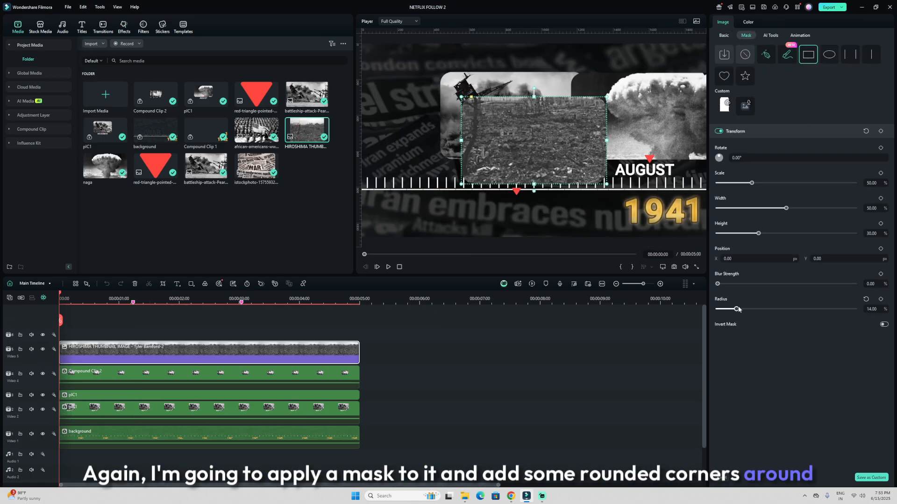
Apply Square Blur to the masked HIROSHIMA image at 95% scale and convert it into its own compound clip
{"action": "left_click", "coordinate": [124, 26]}
{"action": "left_click_drag", "start_coordinate": [156, 80], "coordinate": [209, 356]}
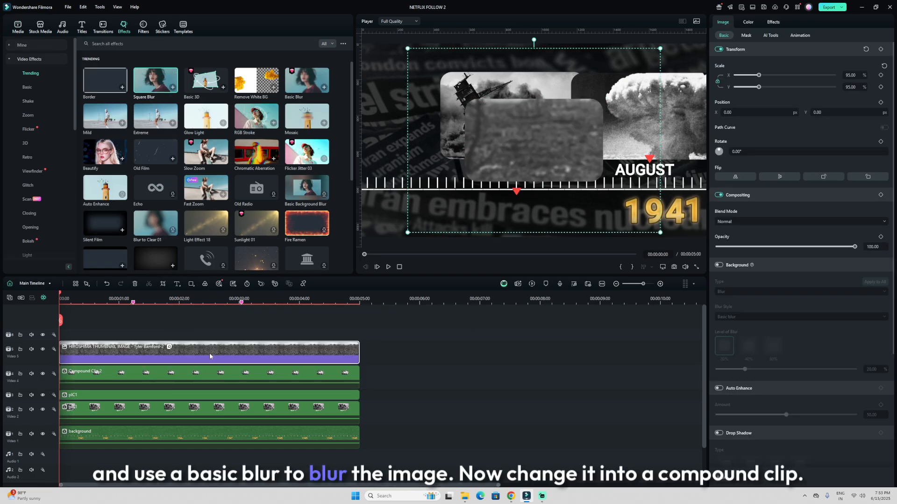
{"action": "key", "text": "alt+g"}
{"action": "left_click", "coordinate": [483, 254]}
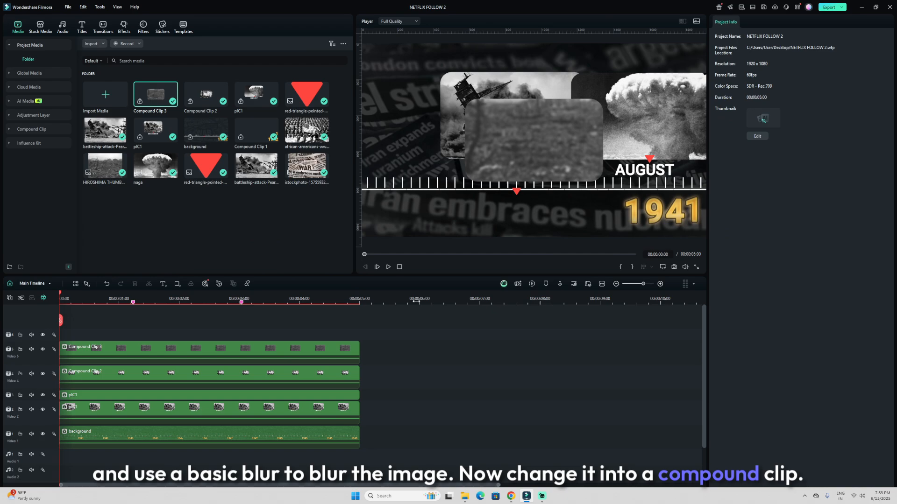
Arrange the DECEMBER card, two blurred images and the AUGUST card in a row and combine them into one compound clip
{"action": "scroll", "coordinate": [181, 325], "scroll_direction": "down", "scroll_amount": 2}
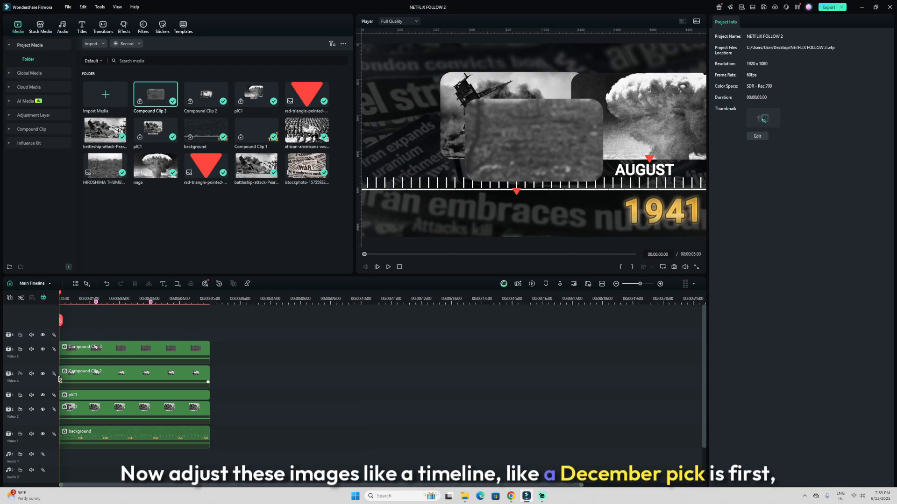
{"action": "left_click", "coordinate": [98, 405]}
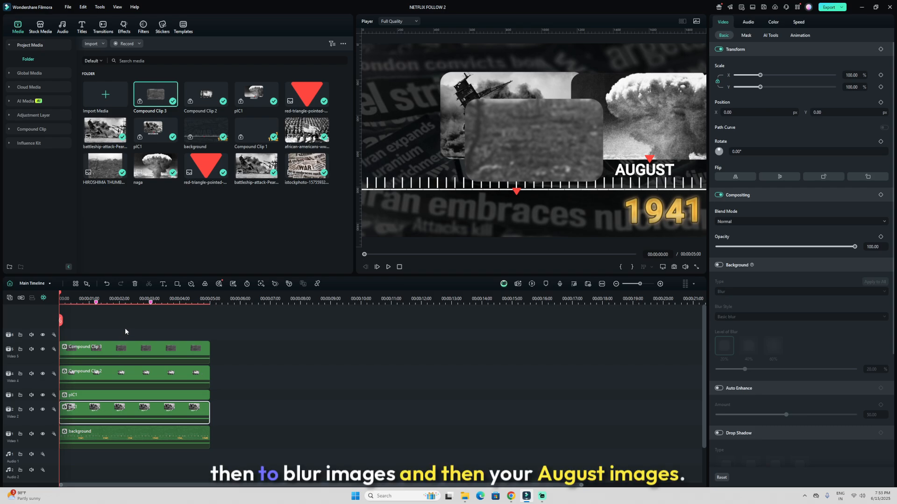
{"action": "left_click", "coordinate": [147, 325]}
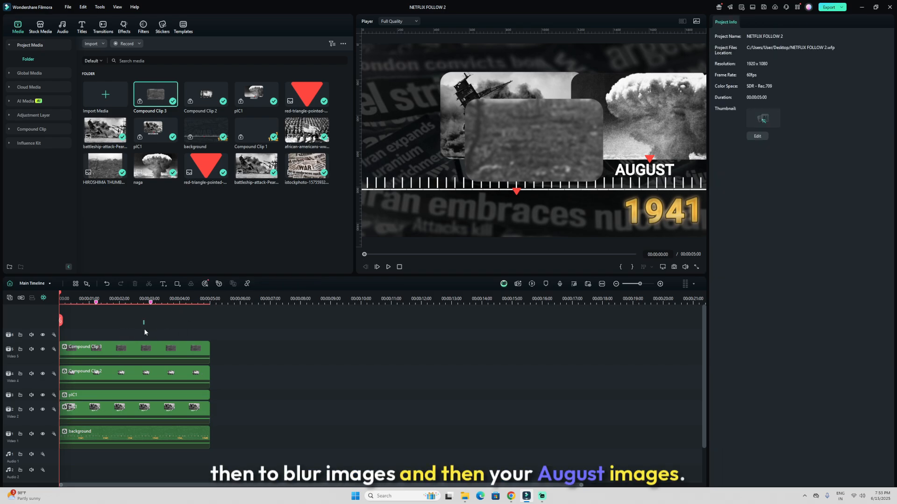
{"action": "left_click_drag", "start_coordinate": [147, 322], "coordinate": [136, 416]}
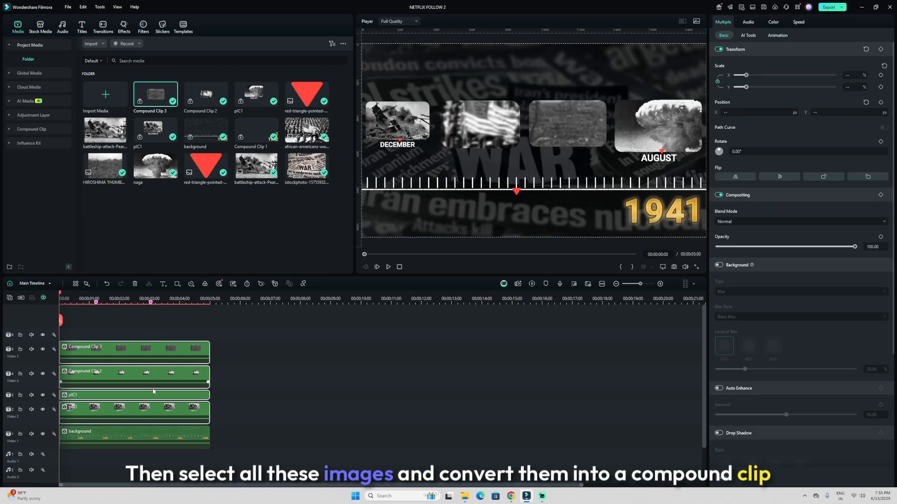
{"action": "key", "text": "alt+g"}
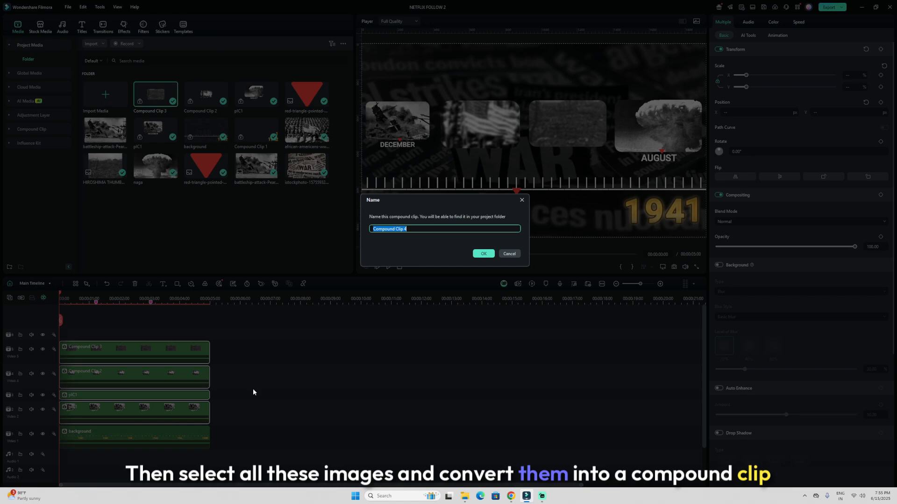
{"action": "left_click", "coordinate": [483, 254]}
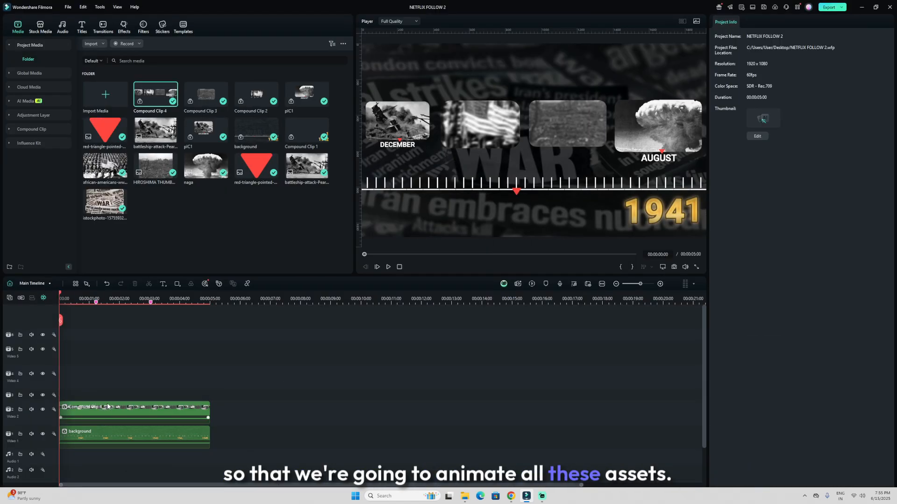
Add a Transform keyframe to the combined image strip at the first timeline marker
{"action": "left_click", "coordinate": [660, 284]}
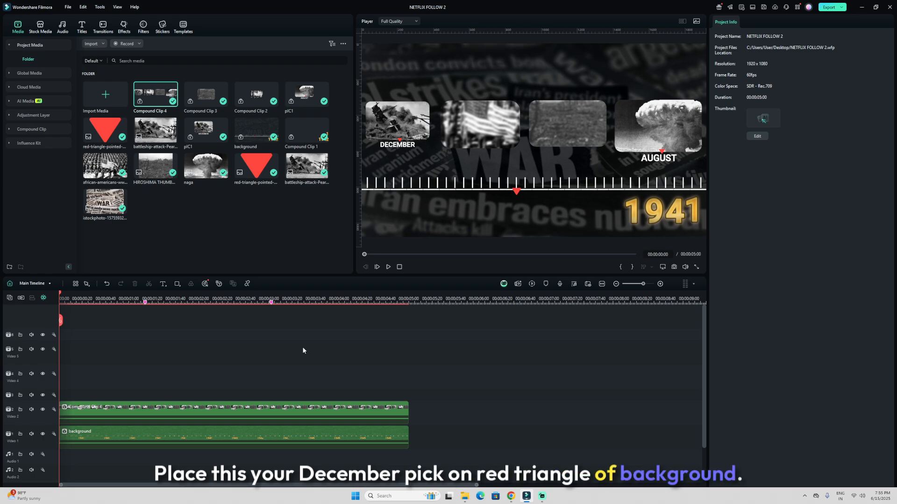
{"action": "key", "text": "shift+Down"}
{"action": "left_click", "coordinate": [166, 410]}
{"action": "left_click", "coordinate": [167, 409]}
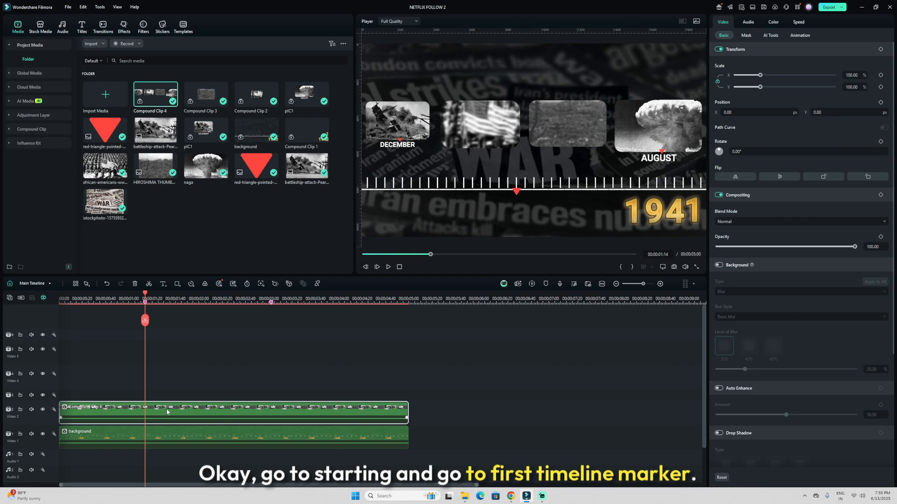
{"action": "left_click", "coordinate": [881, 49]}
Keyframe the strip to slide from X position 1532 at the first marker to -624 at the second, and play the scroll
{"action": "key", "text": "shift+Down"}
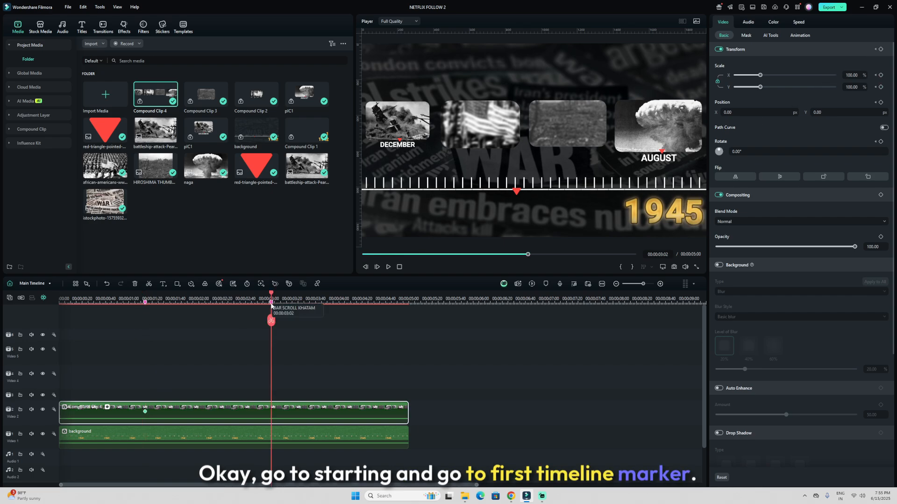
{"action": "left_click", "coordinate": [880, 50]}
{"action": "left_click_drag", "start_coordinate": [728, 112], "coordinate": [343, 113]}
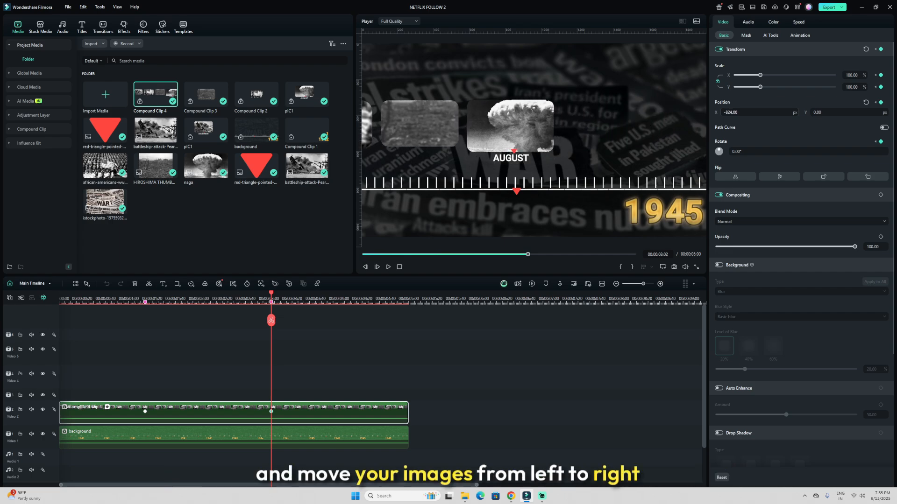
{"action": "left_click", "coordinate": [141, 302]}
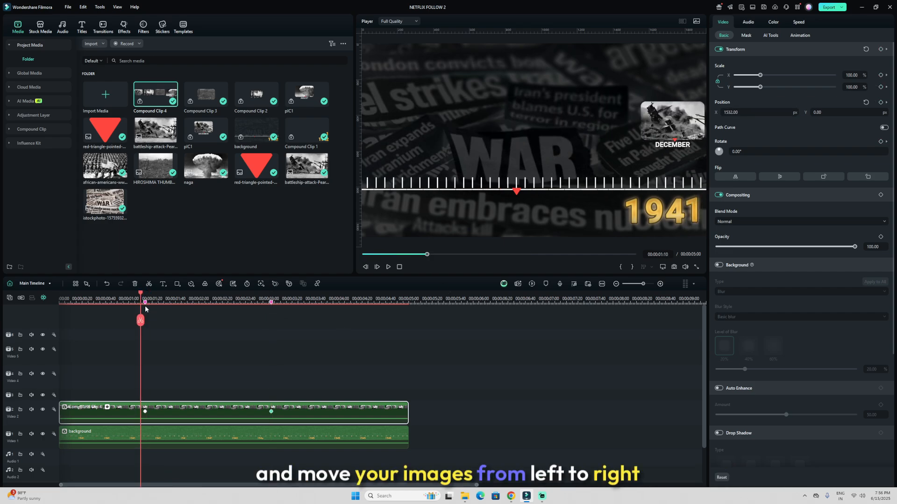
{"action": "left_click", "coordinate": [387, 268]}
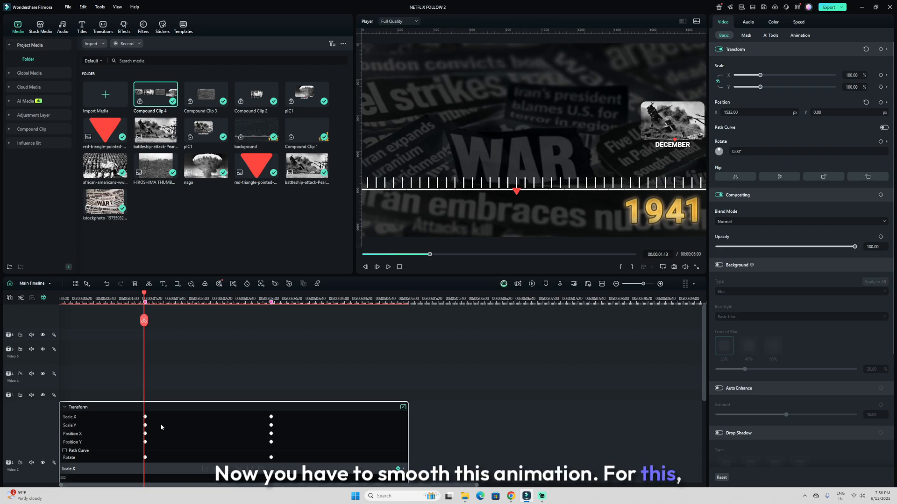
Smooth the strip's Scale X and Scale Y animation curves into the keyframe at the second marker
{"action": "left_click_drag", "start_coordinate": [260, 412], "coordinate": [283, 457]}
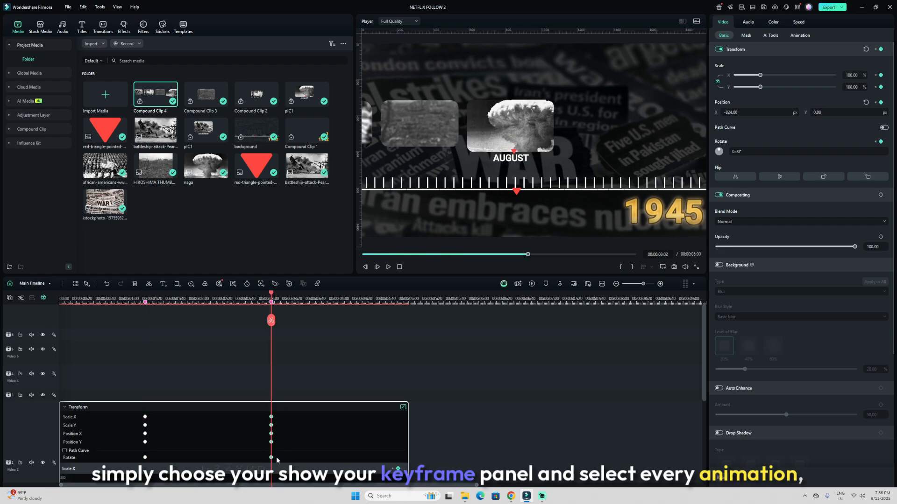
{"action": "right_click", "coordinate": [271, 441]}
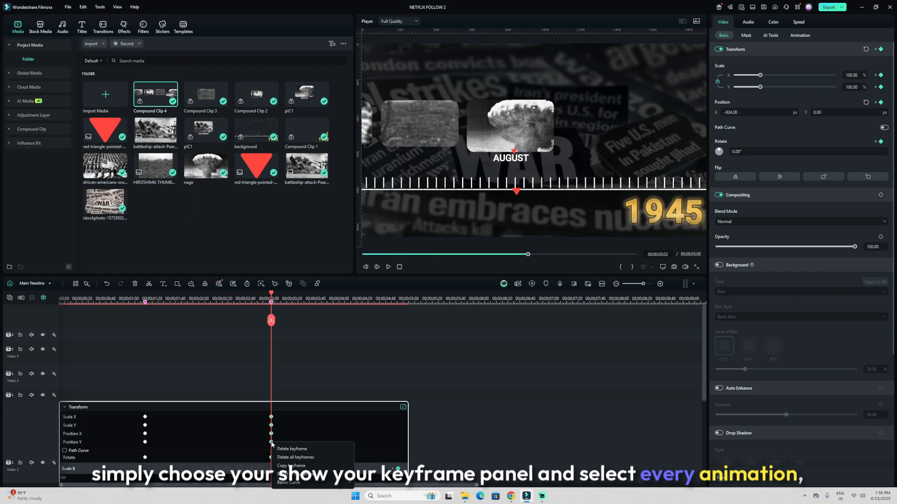
{"action": "left_click", "coordinate": [119, 424]}
{"action": "scroll", "coordinate": [140, 411], "scroll_direction": "down", "scroll_amount": 3}
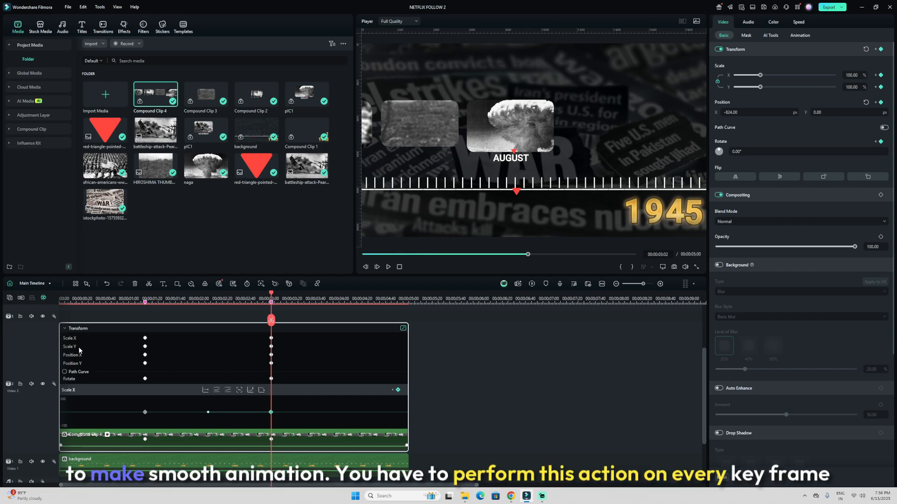
{"action": "left_click", "coordinate": [219, 413]}
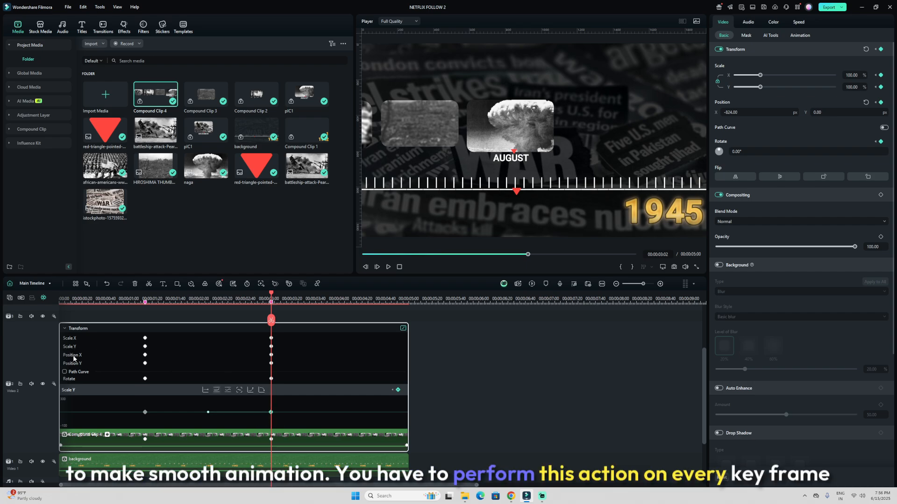
Smooth the strip's Position X and Position Y curves into the second-marker keyframe, and play the scroll
{"action": "left_click", "coordinate": [257, 356]}
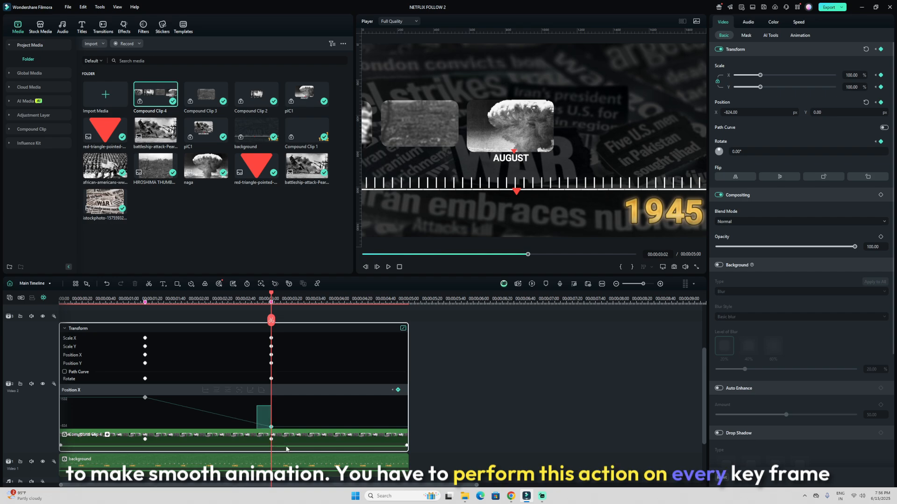
{"action": "left_click_drag", "start_coordinate": [300, 443], "coordinate": [301, 443]}
{"action": "left_click", "coordinate": [263, 391]}
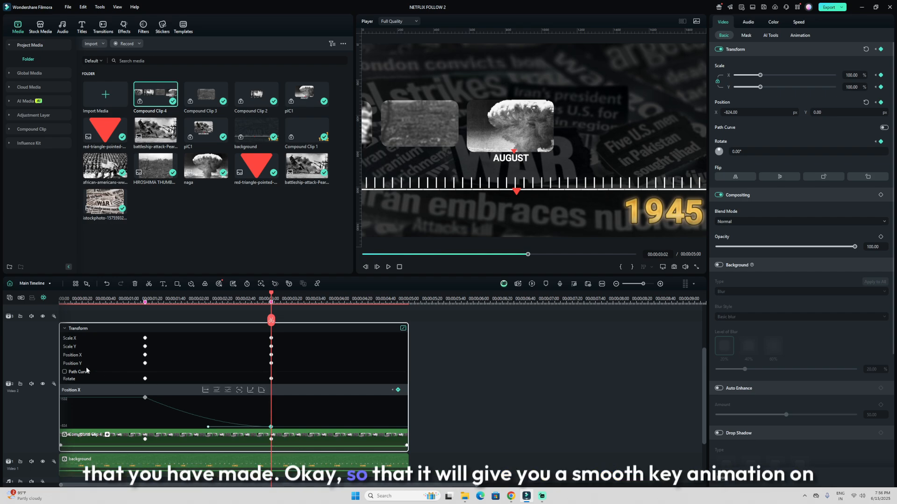
{"action": "left_click", "coordinate": [74, 363]}
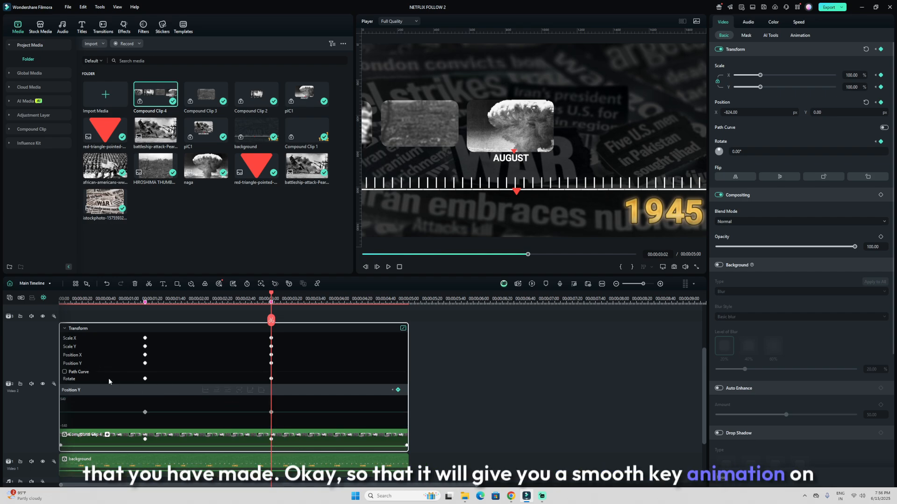
{"action": "left_click_drag", "start_coordinate": [290, 415], "coordinate": [257, 407]}
{"action": "left_click", "coordinate": [389, 266]}
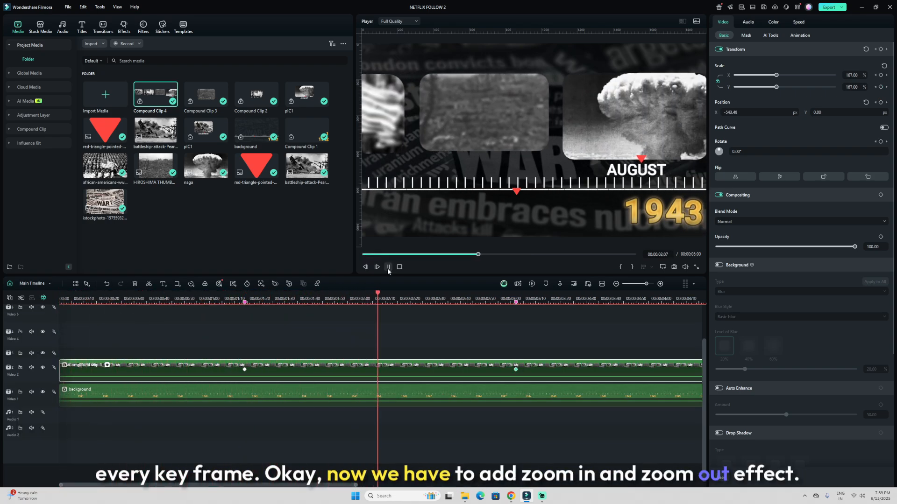
{"action": "left_click", "coordinate": [388, 267]}
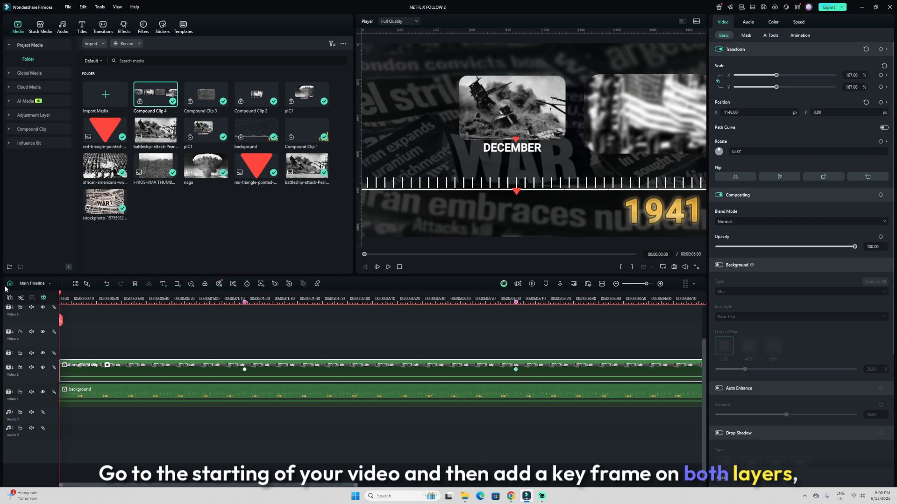
Add Transform keyframes to the background at the start and at the first marker, with its starting scale set to 242%
{"action": "left_click", "coordinate": [106, 398]}
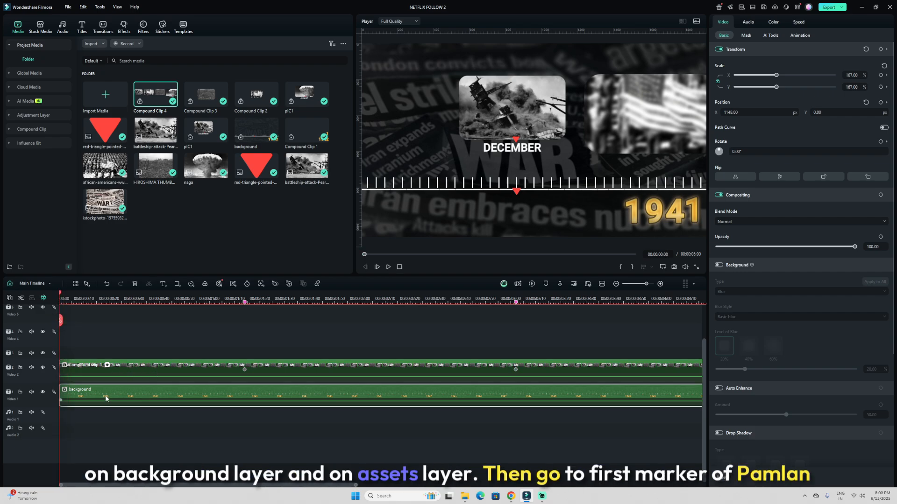
{"action": "left_click", "coordinate": [245, 304]}
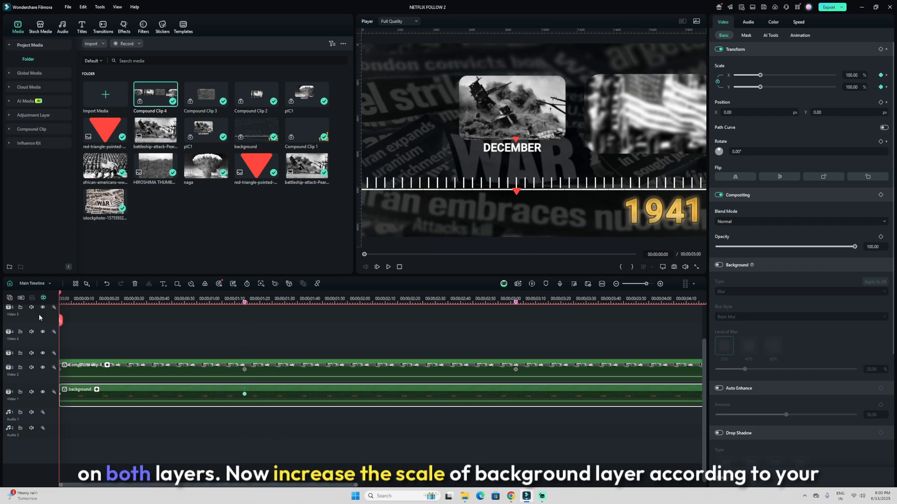
{"action": "left_click_drag", "start_coordinate": [784, 75], "coordinate": [795, 75]}
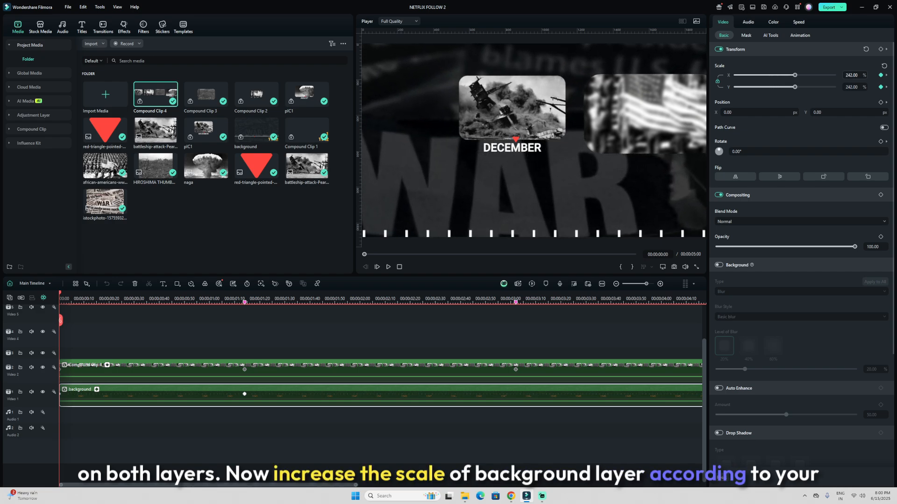
At the start keyframe, scale the strip to 620% and move it to X 4674.90, Y -628.29 to fill the frame with the DECEMBER image, and play it
{"action": "left_click", "coordinate": [60, 372]}
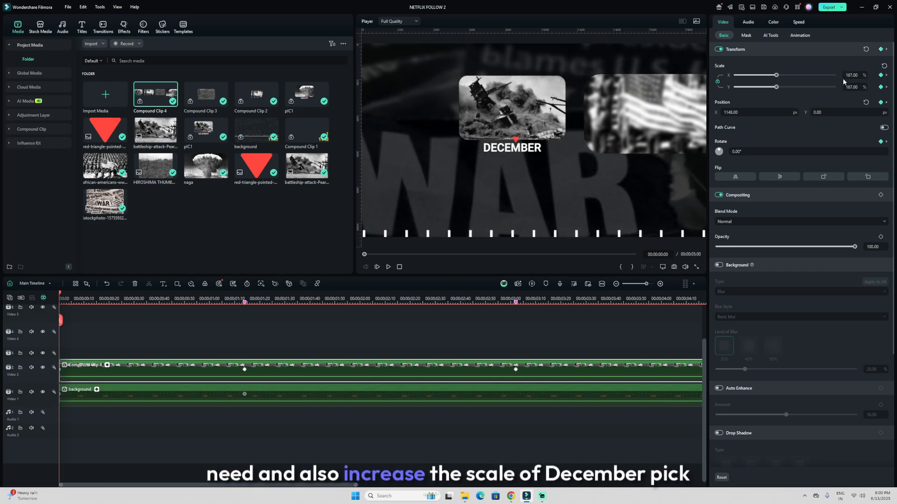
{"action": "left_click_drag", "start_coordinate": [776, 75], "coordinate": [823, 75]}
{"action": "left_click_drag", "start_coordinate": [743, 112], "coordinate": [807, 112]}
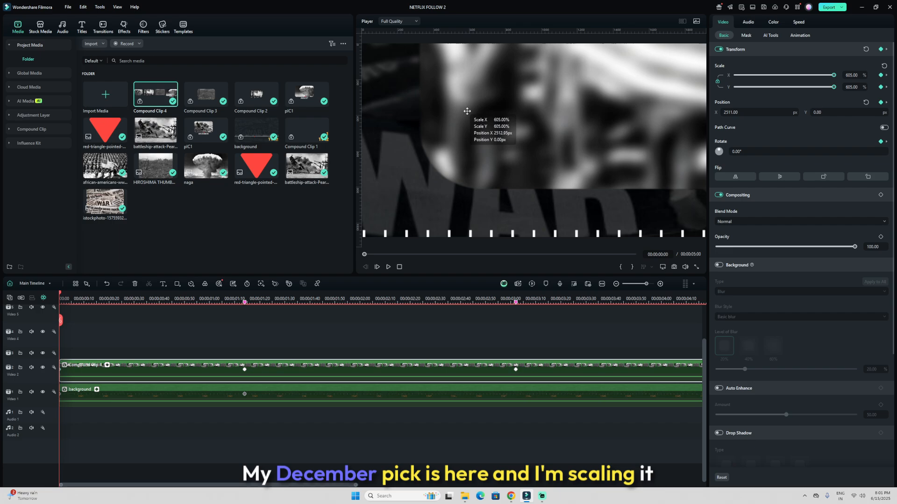
{"action": "left_click_drag", "start_coordinate": [467, 111], "coordinate": [854, 220]}
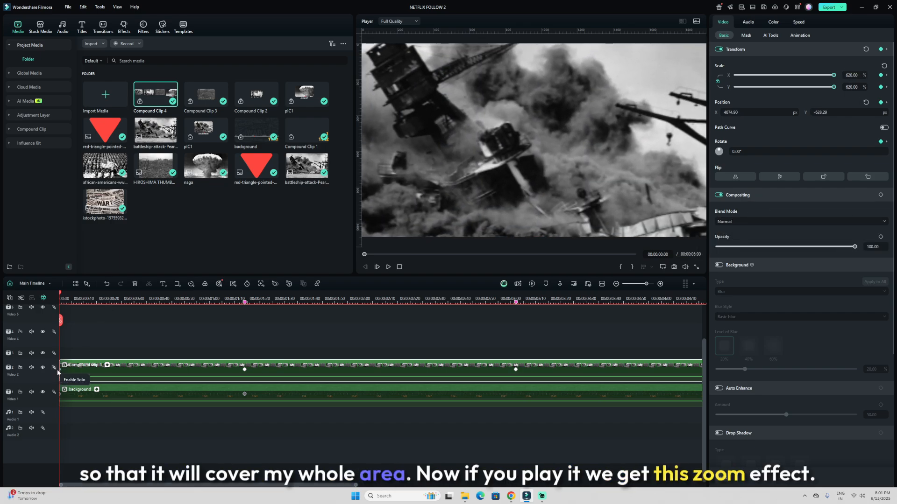
{"action": "left_click", "coordinate": [389, 267]}
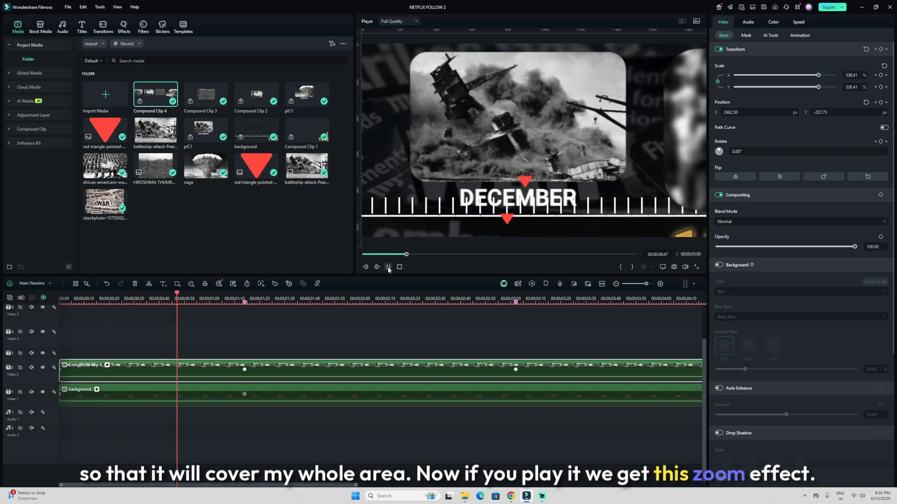
Add Transform keyframes to the background and the image strip at the second marker and again slightly past it
{"action": "left_click", "coordinate": [97, 327]}
{"action": "left_click_drag", "start_coordinate": [97, 330], "coordinate": [174, 342]}
{"action": "left_click_drag", "start_coordinate": [196, 345], "coordinate": [515, 363]}
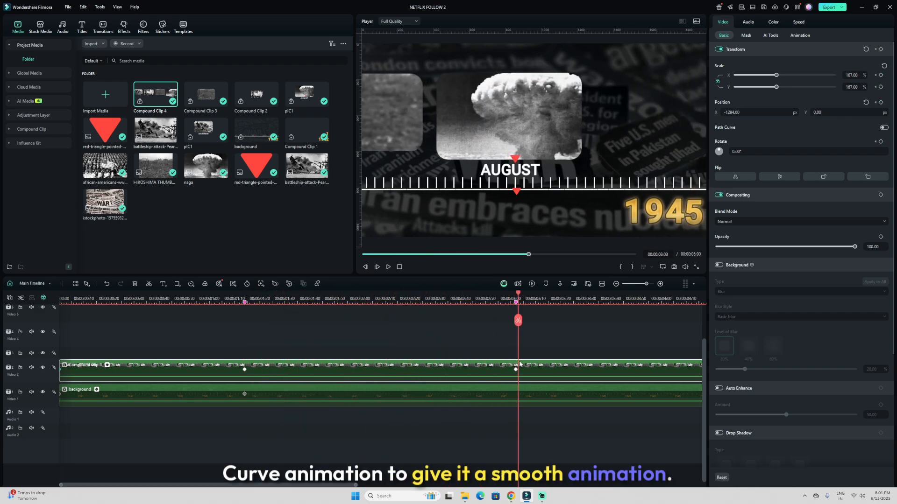
{"action": "left_click", "coordinate": [527, 396]}
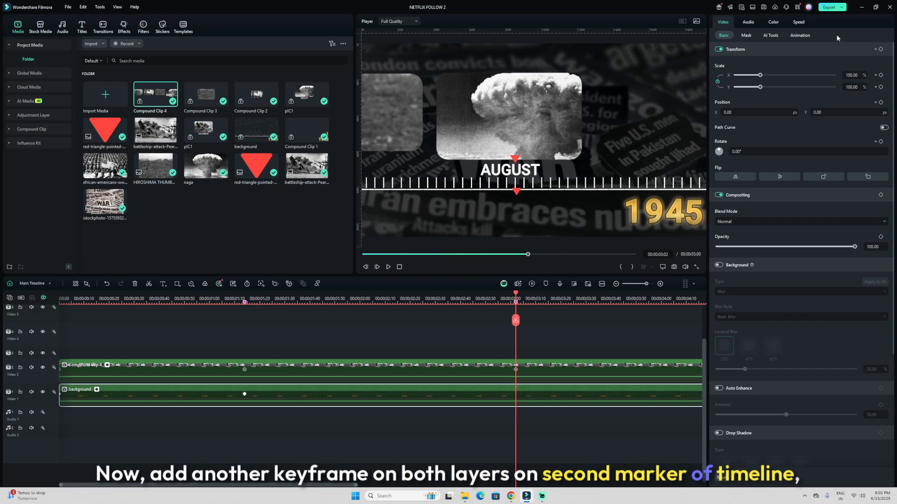
{"action": "left_click_drag", "start_coordinate": [516, 294], "coordinate": [576, 295]}
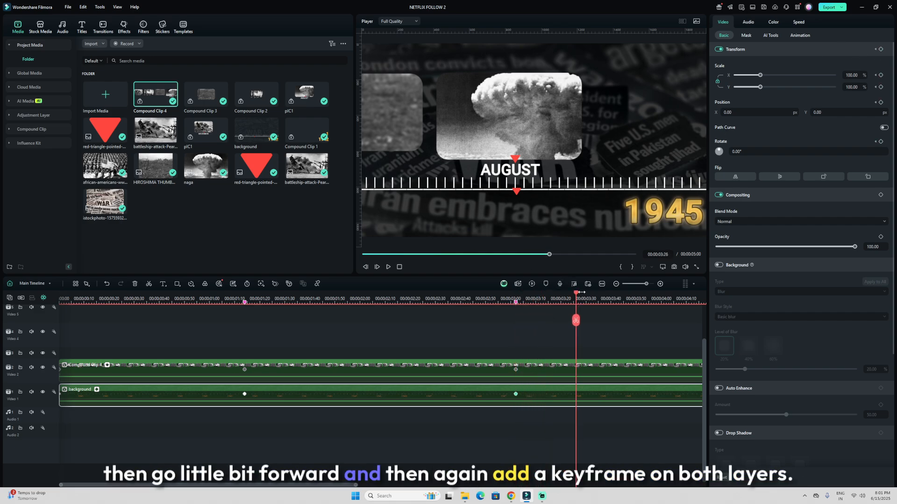
{"action": "left_click", "coordinate": [881, 49]}
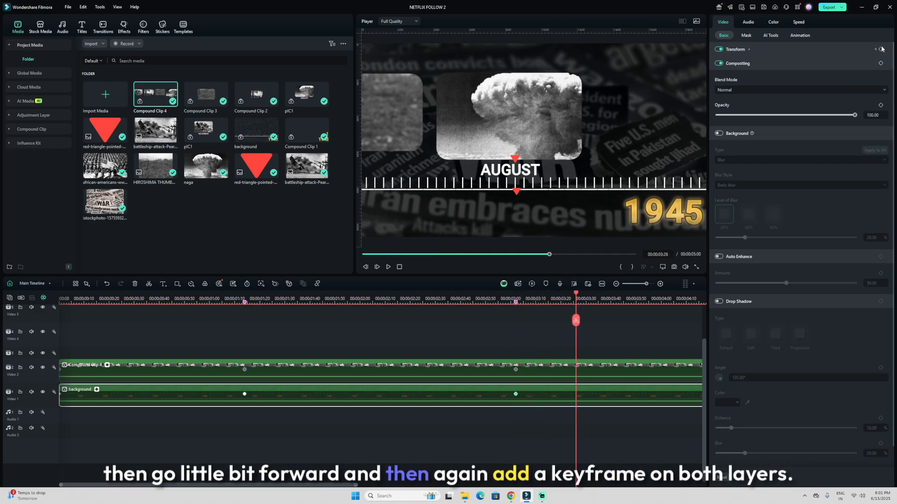
{"action": "left_click", "coordinate": [747, 49]}
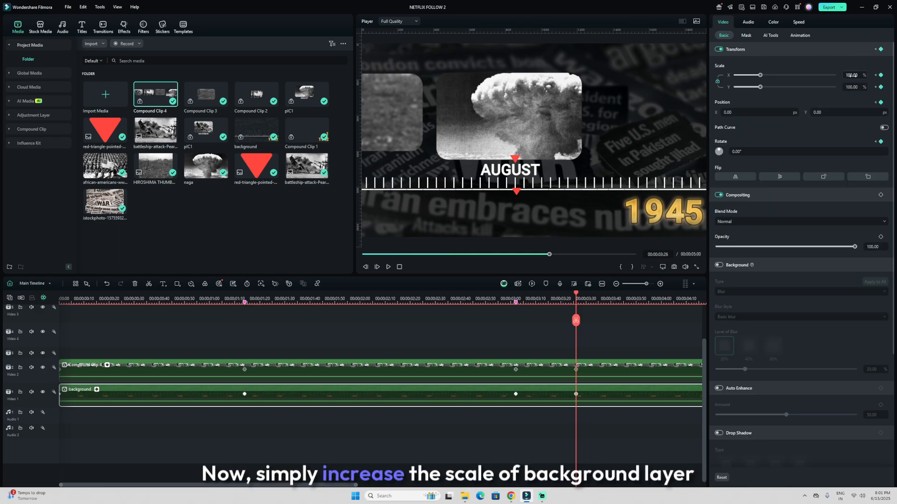
At the last keyframe, scale the background to about 225% and the strip to 558% at X -3614, Y -507.32, covering the frame with the AUGUST image
{"action": "left_click_drag", "start_coordinate": [848, 74], "coordinate": [883, 73]}
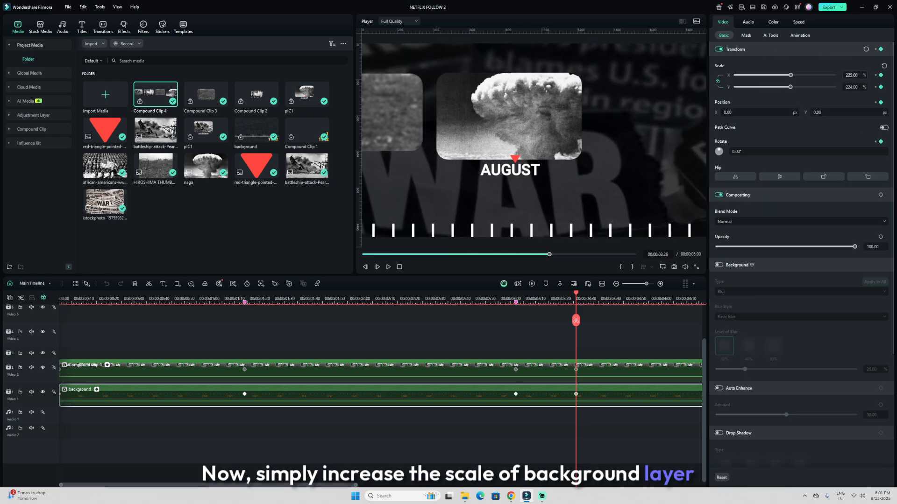
{"action": "left_click", "coordinate": [579, 371]}
{"action": "left_click_drag", "start_coordinate": [854, 74], "coordinate": [889, 74]}
{"action": "left_click_drag", "start_coordinate": [618, 122], "coordinate": [554, 155]}
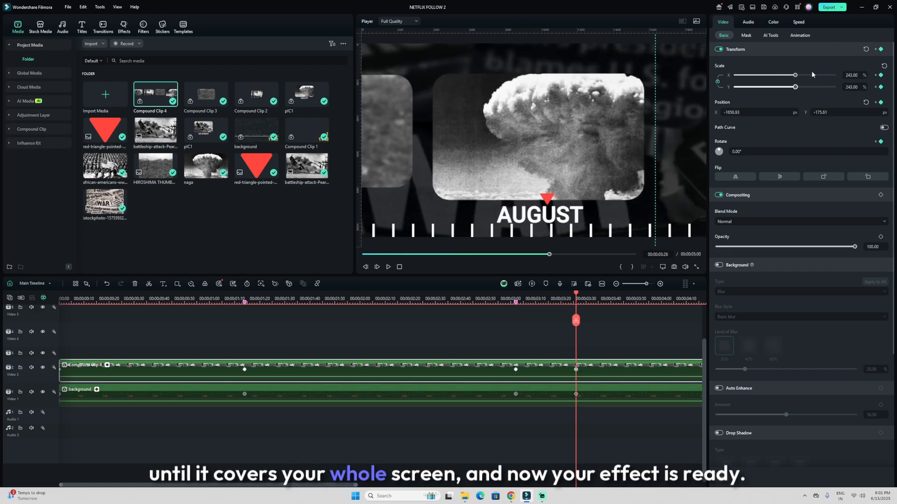
Enable Path Curve for the image strip and smooth its Scale X curve into the last keyframe
{"action": "left_click_drag", "start_coordinate": [576, 320], "coordinate": [1, 429]}
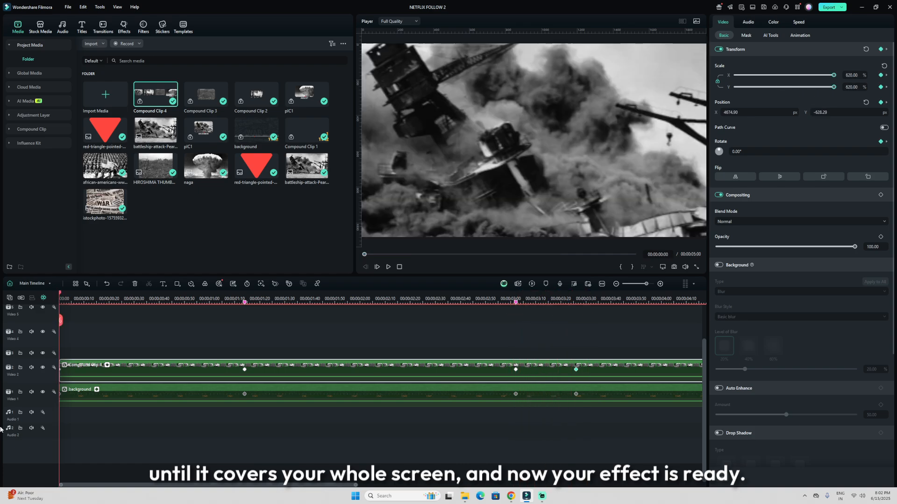
{"action": "left_click", "coordinate": [107, 365]}
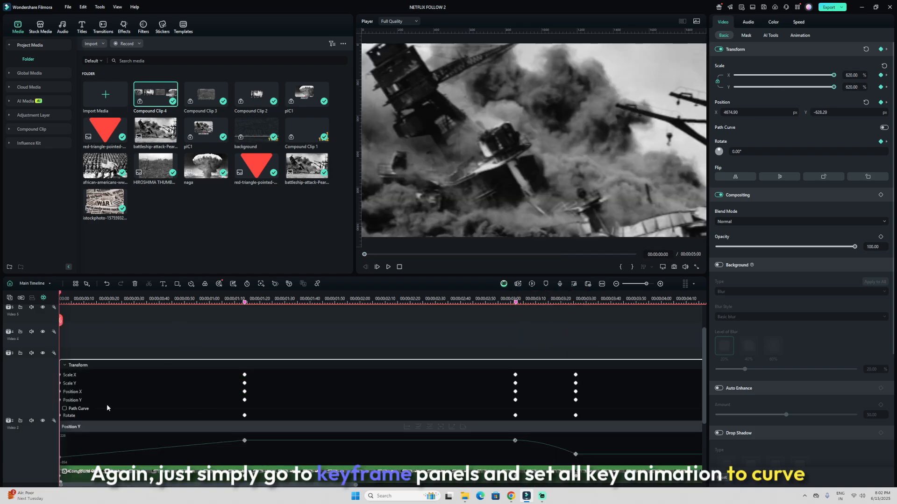
{"action": "left_click", "coordinate": [84, 410]}
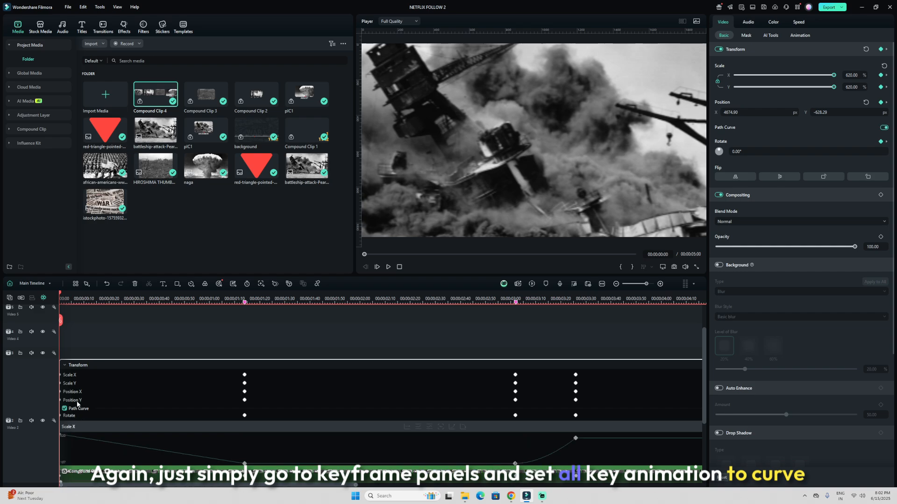
{"action": "mouse_move", "coordinate": [553, 433]}
{"action": "left_mouse_down"}
{"action": "mouse_move", "coordinate": [612, 449]}
{"action": "mouse_move", "coordinate": [539, 436]}
{"action": "left_mouse_up"}
{"action": "right_click", "coordinate": [575, 438]}
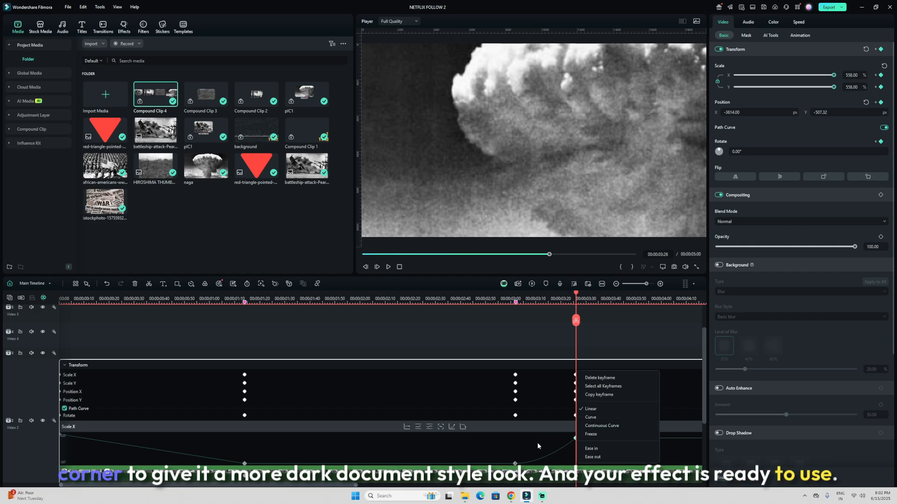
{"action": "left_click", "coordinate": [464, 427]}
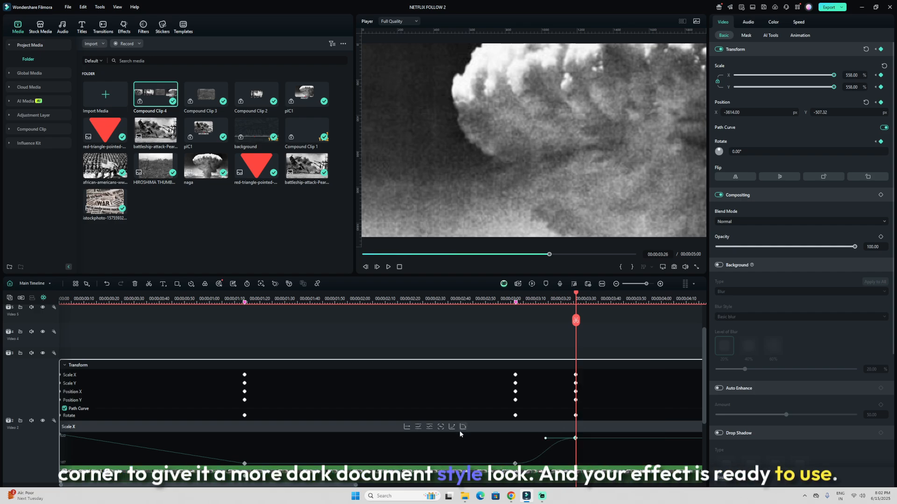